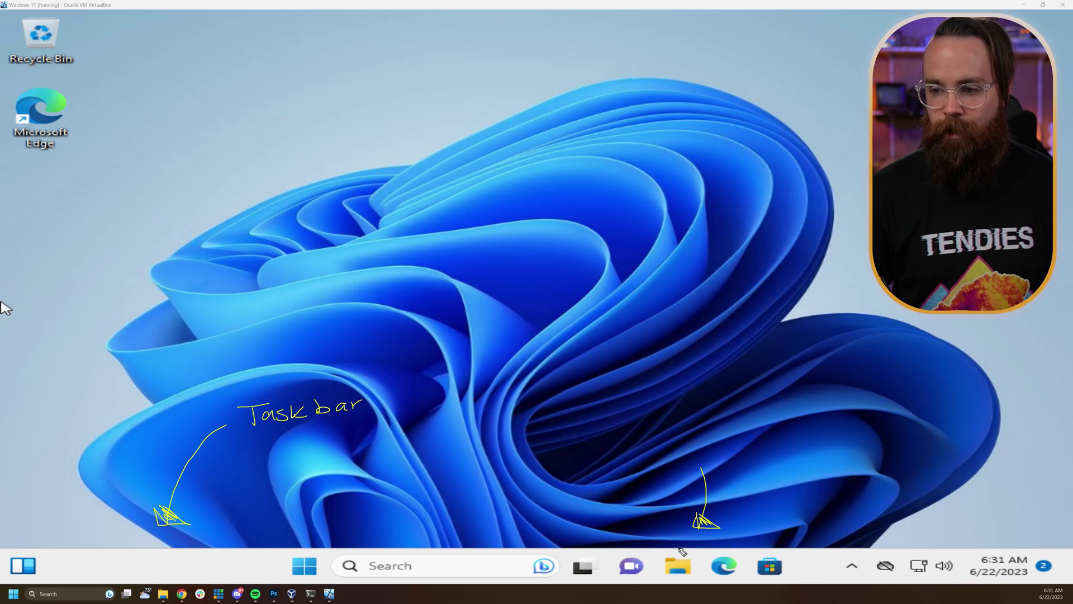
Rearrange some desktop items, then launch the browser and skip its sign-in welcome page.
mouse_move(668, 445)
mouse_down()
mouse_move(712, 429)
mouse_move(709, 457)
mouse_up()
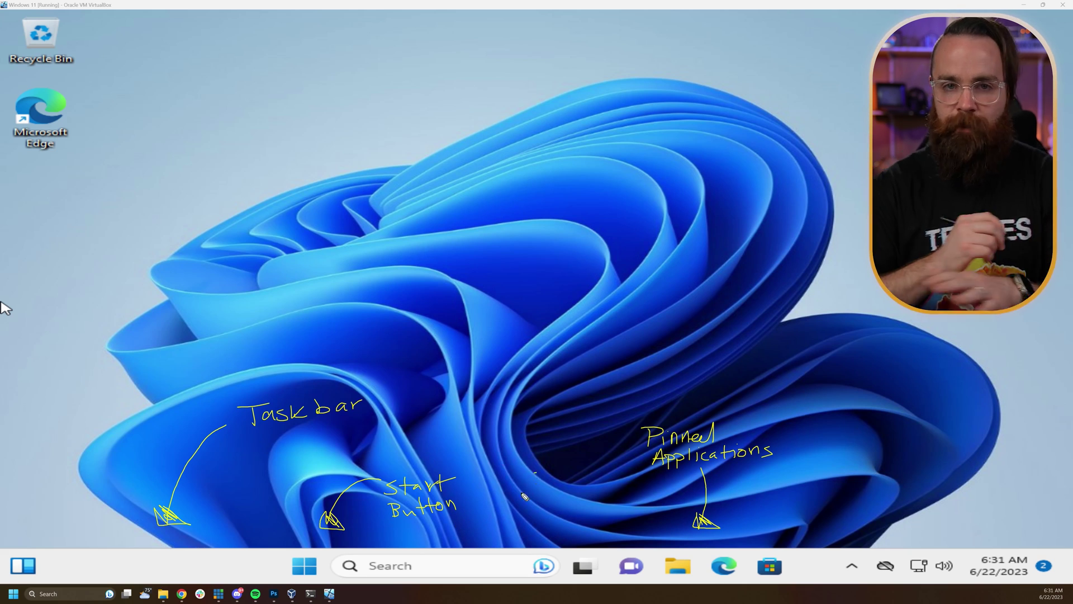
drag(524, 497, 507, 529)
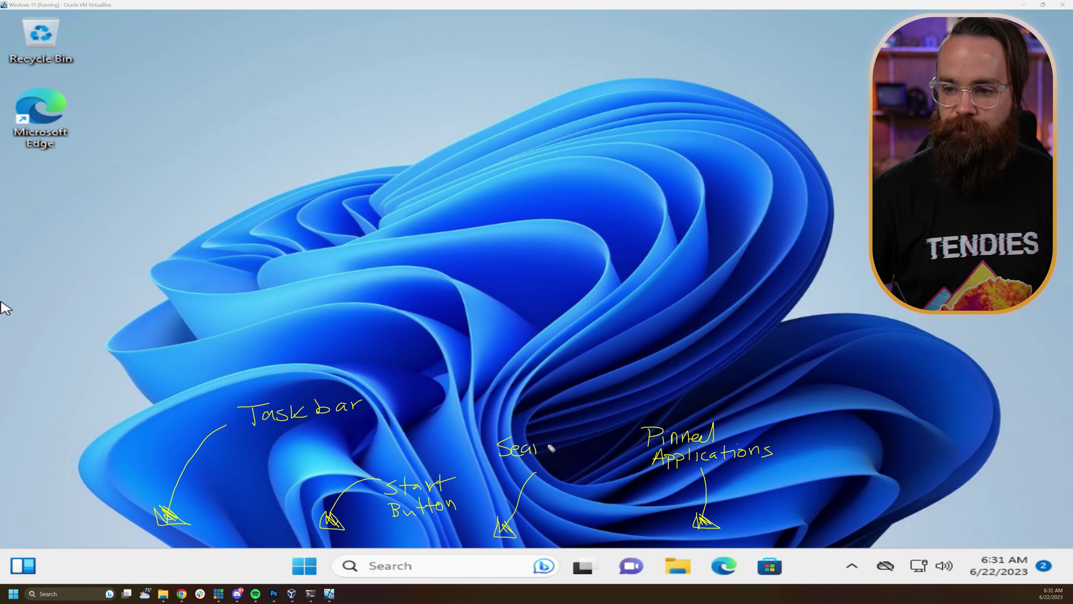
drag(526, 462, 531, 467)
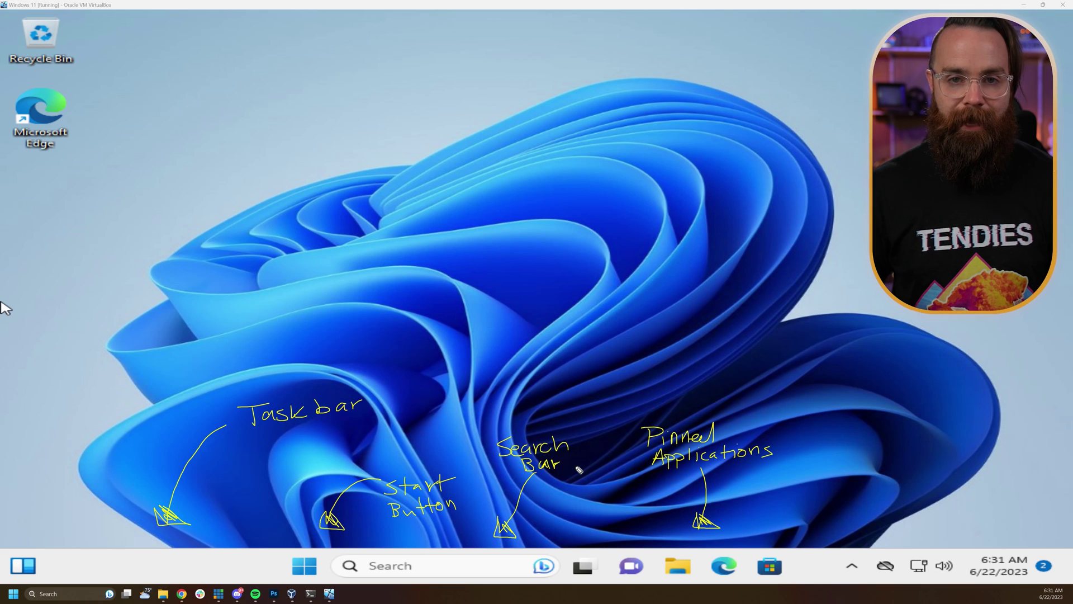
key(e)
drag(514, 151, 474, 277)
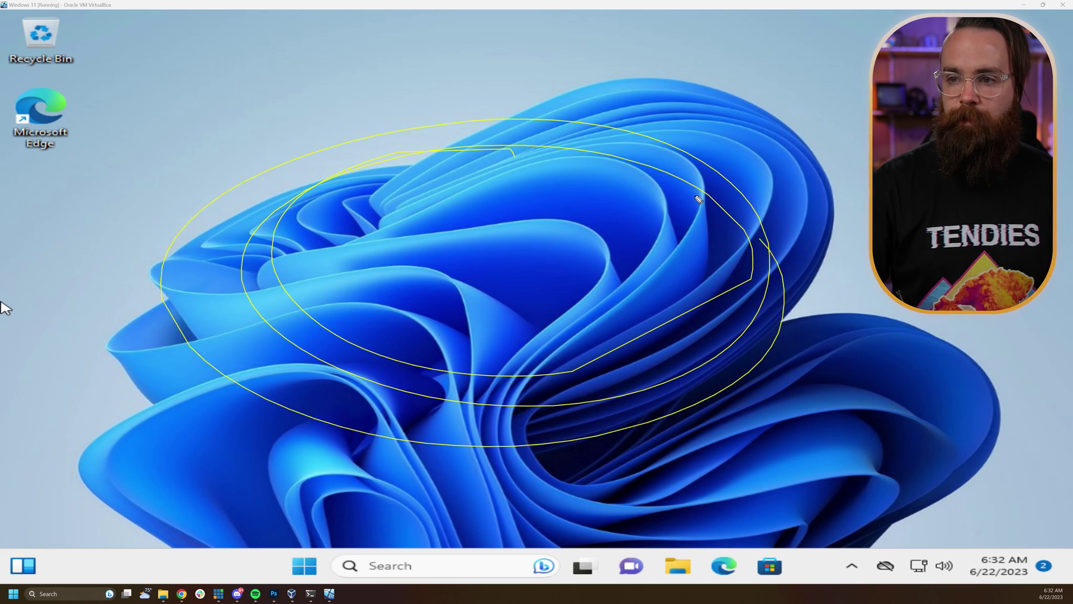
drag(236, 102, 263, 140)
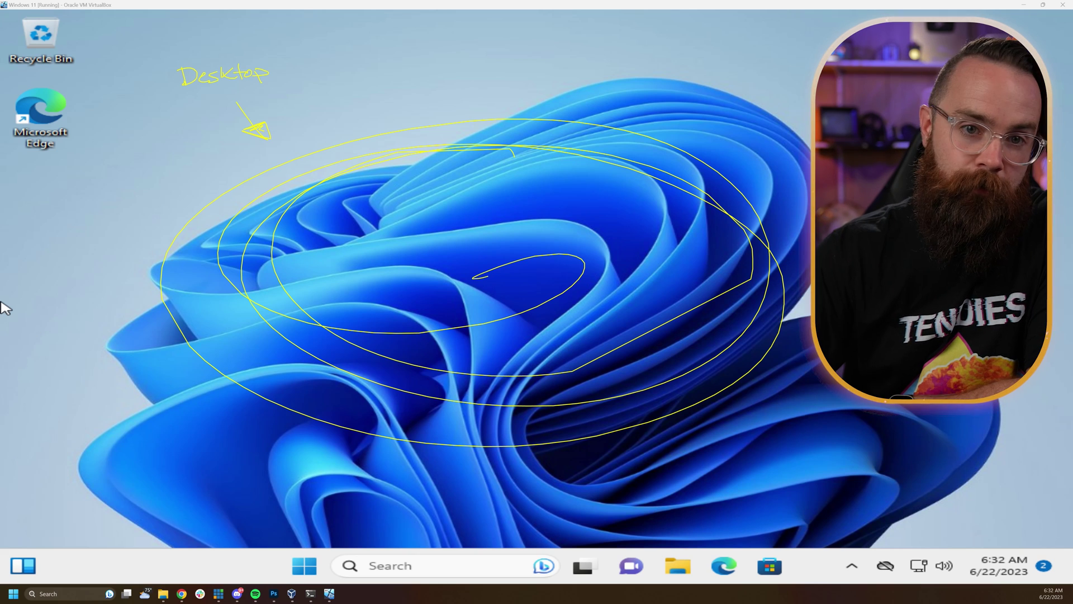
key(Escape)
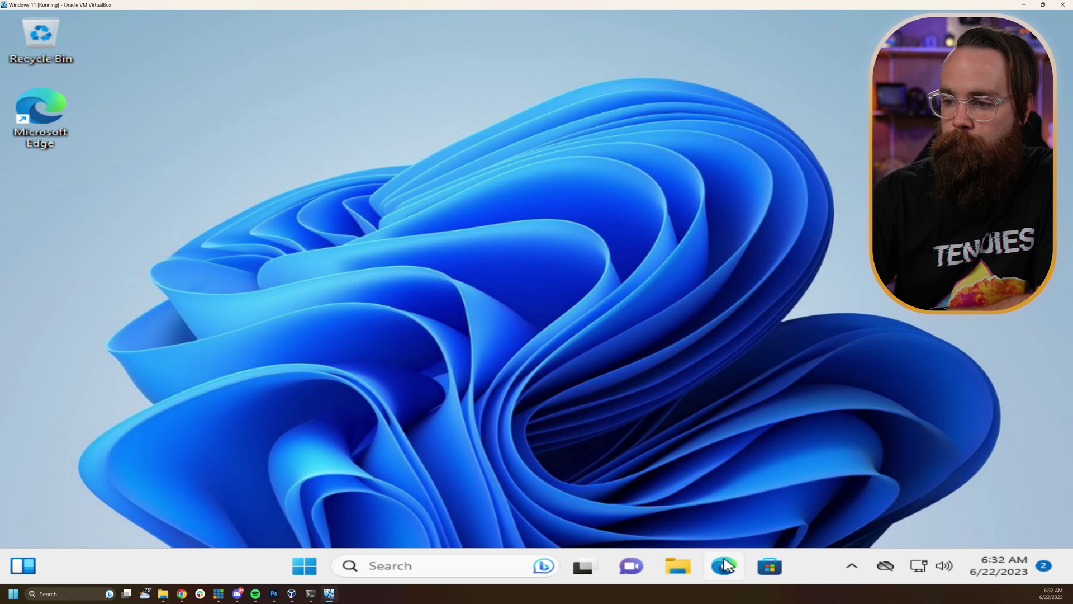
click(719, 567)
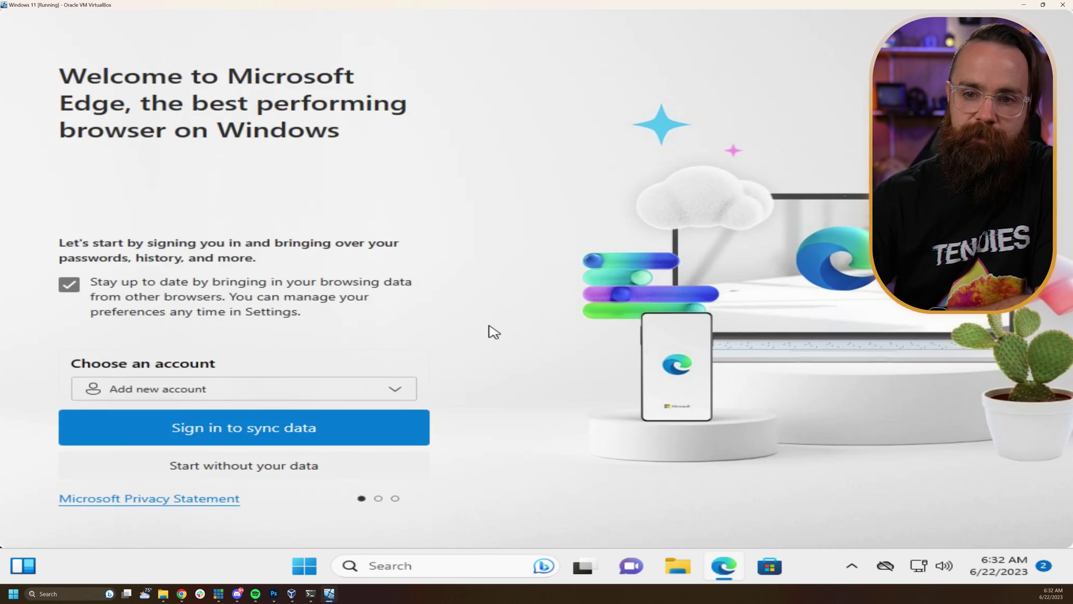
click(244, 465)
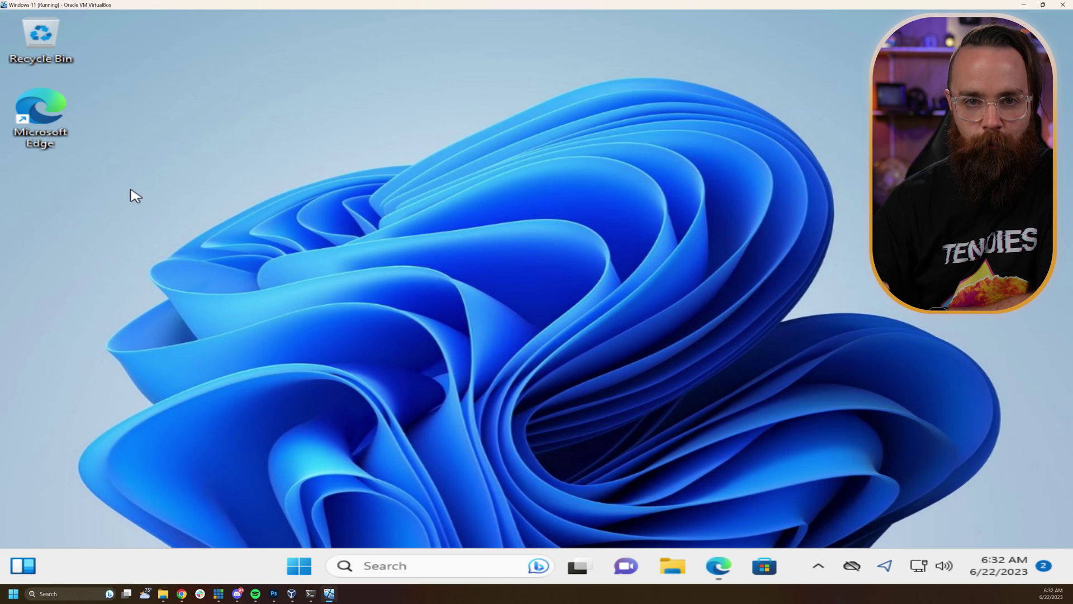
Create a 'coolstuff' desktop folder, drag it below the Edge shortcut, and open it.
right_click(193, 114)
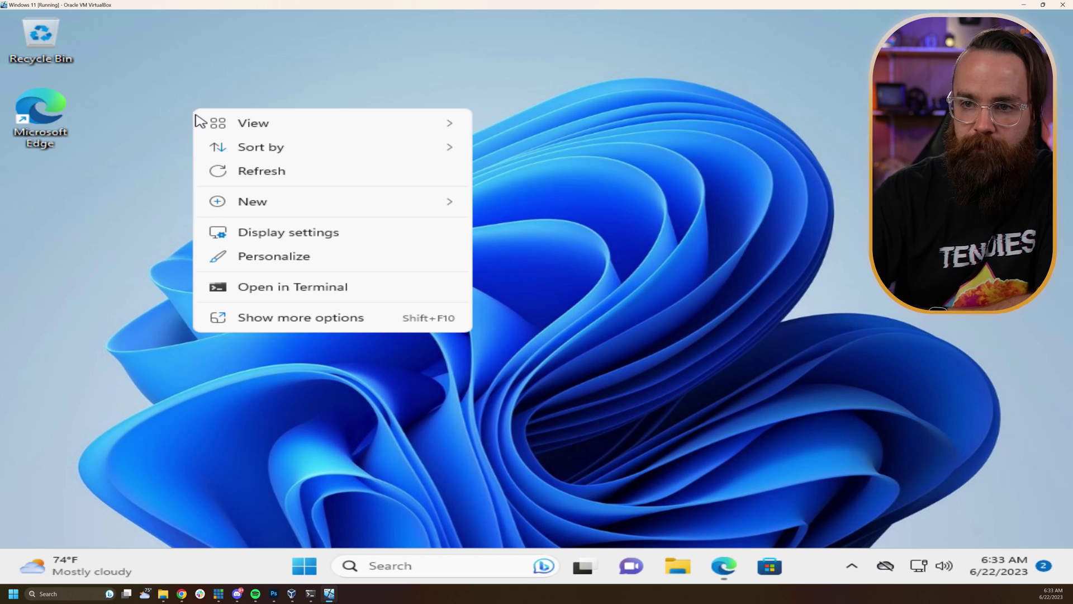
mouse_move(252, 201)
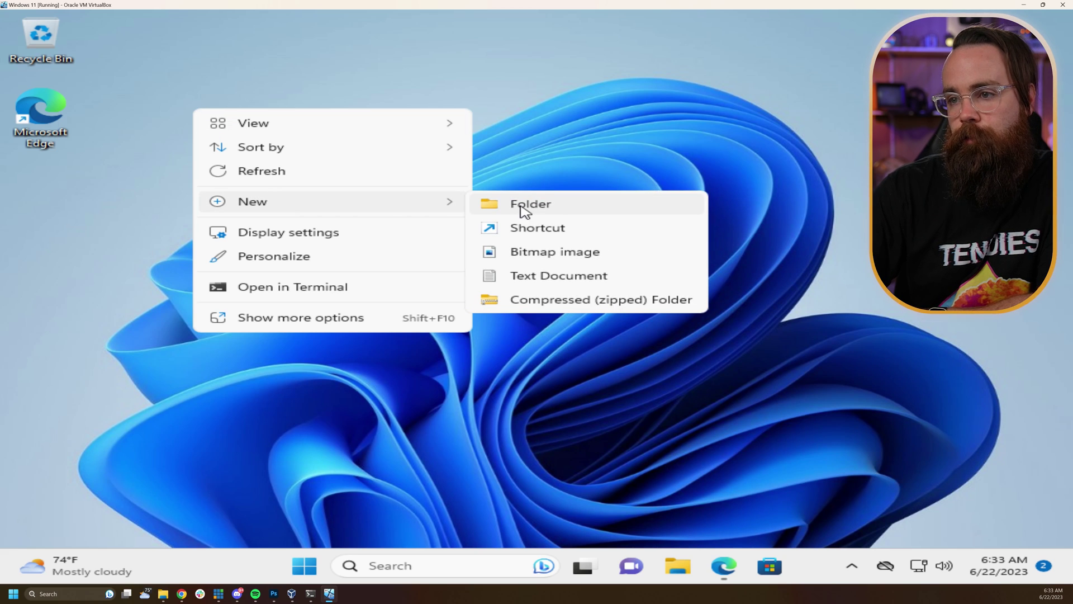
click(520, 205)
text(coolstuff)
key(Return)
drag(203, 108, 118, 201)
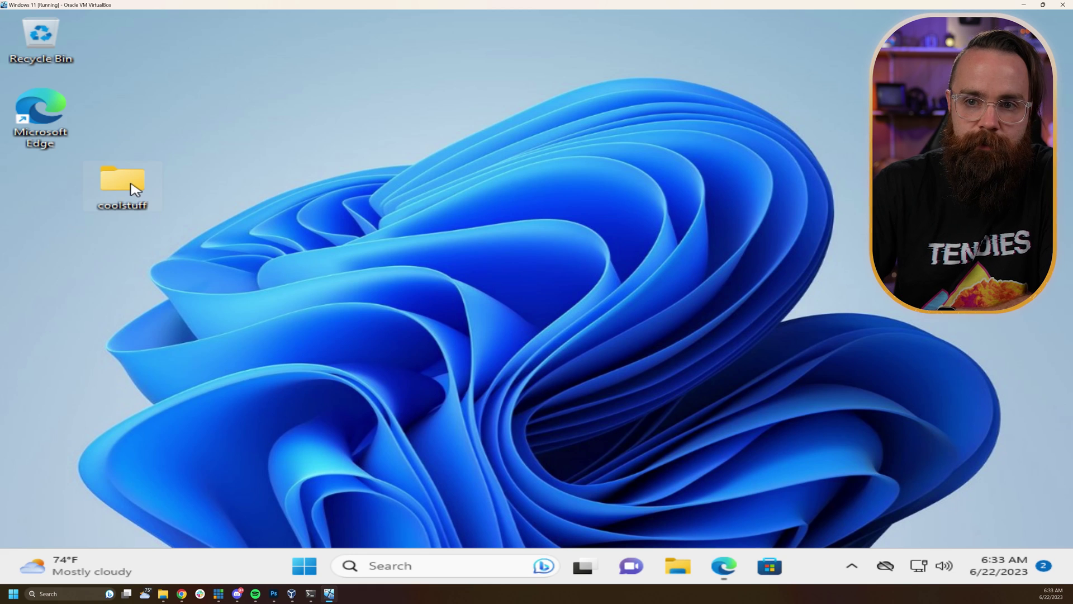
double_click(131, 190)
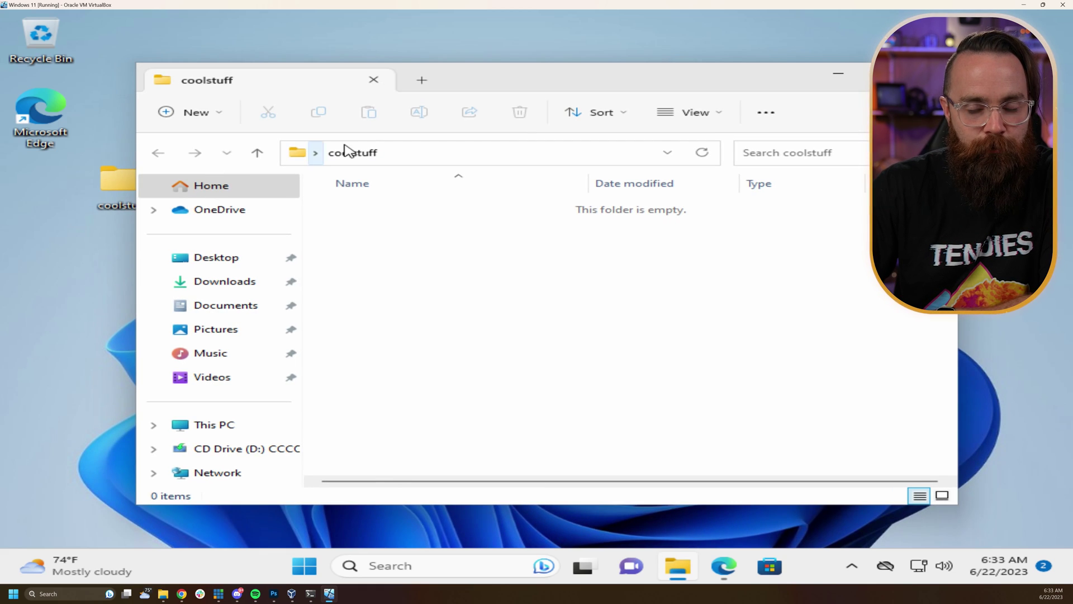
drag(477, 74, 549, 59)
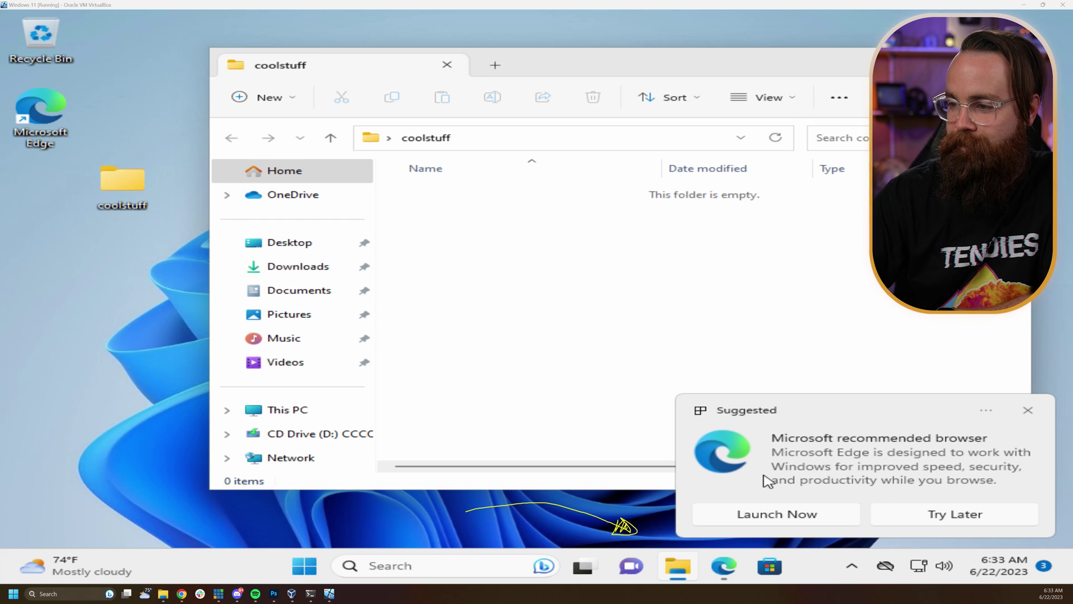
click(1027, 411)
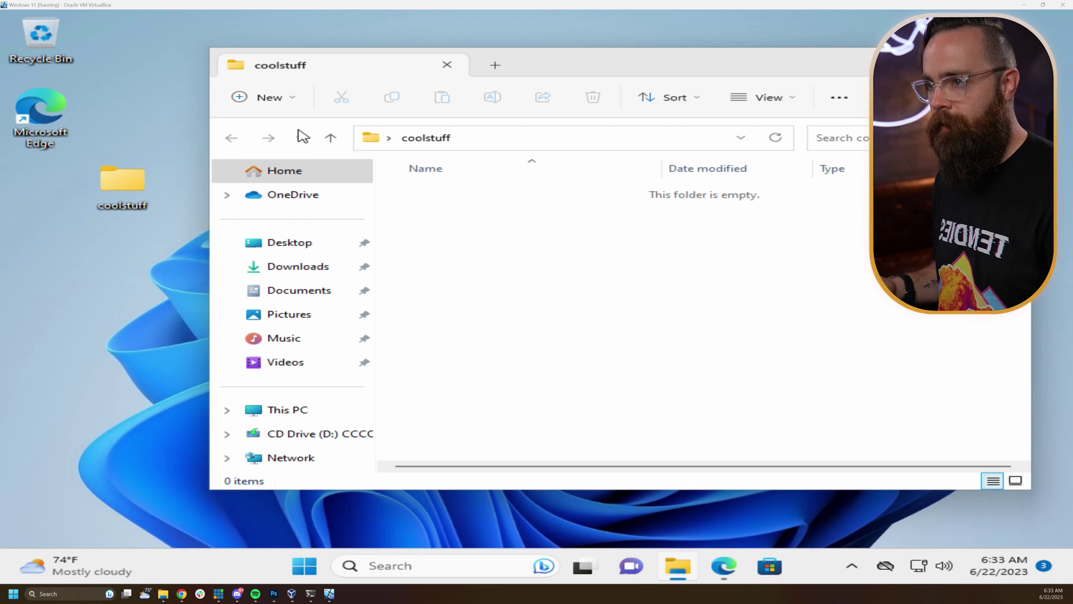
click(305, 269)
click(304, 290)
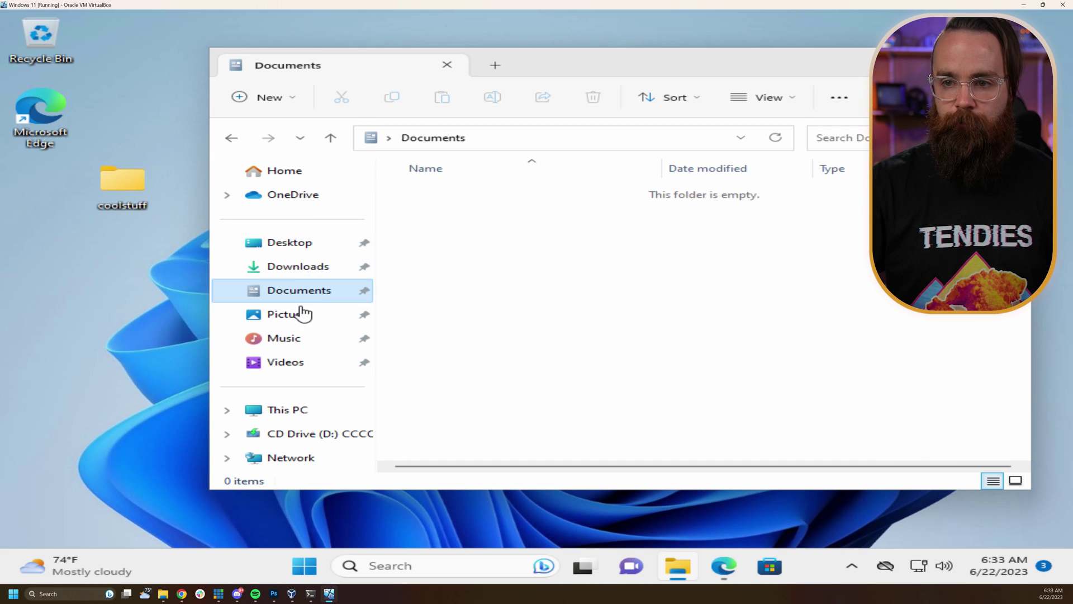
click(271, 316)
click(302, 269)
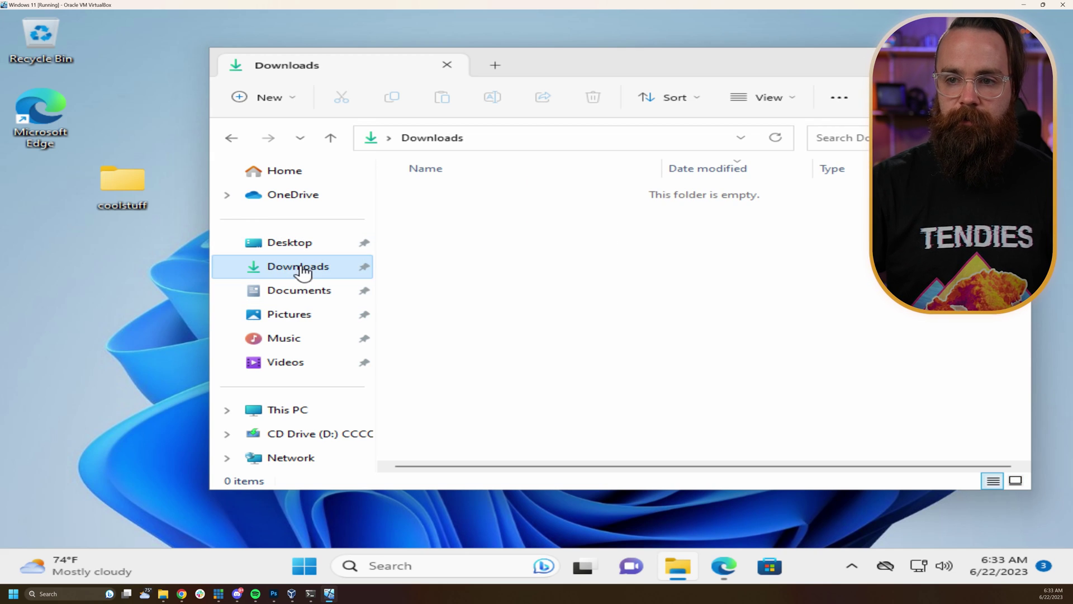
click(288, 246)
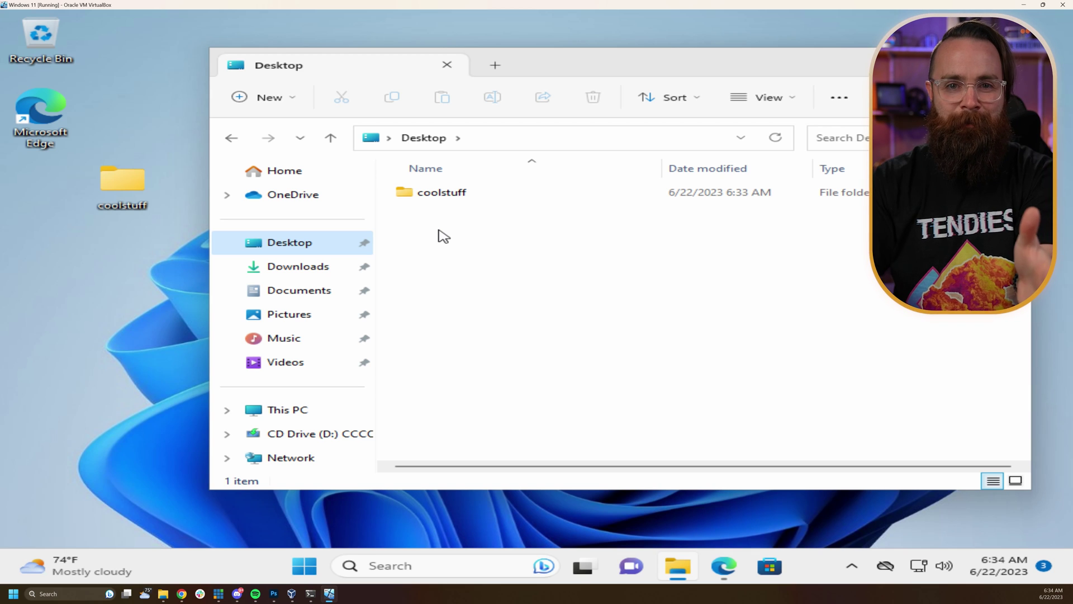
key(super+d)
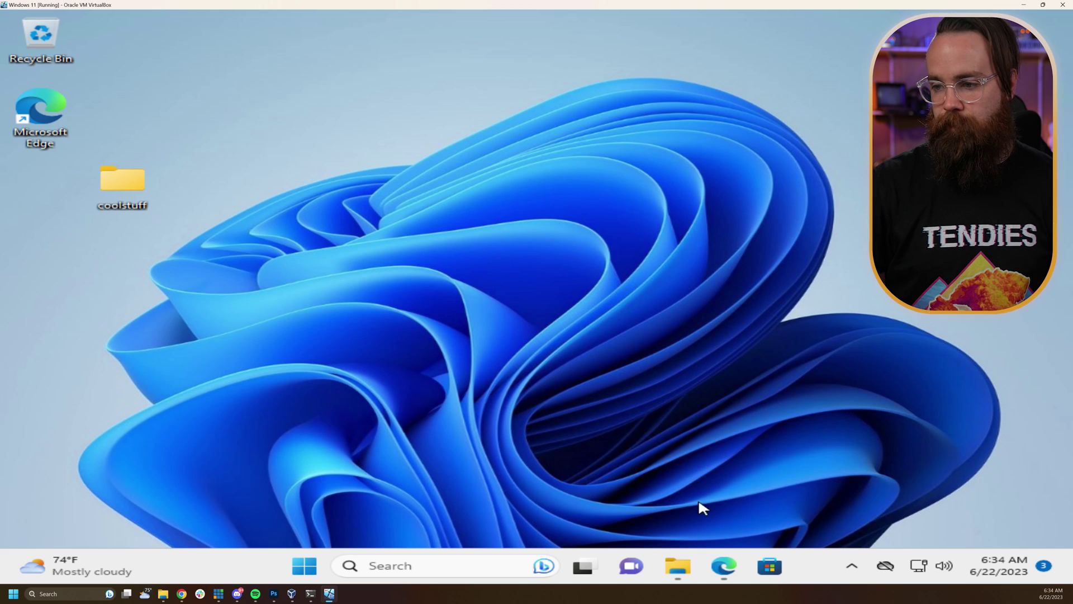
click(723, 567)
Search 'chrome' in a new Edge tab and get Google Chrome from its download page.
click(322, 21)
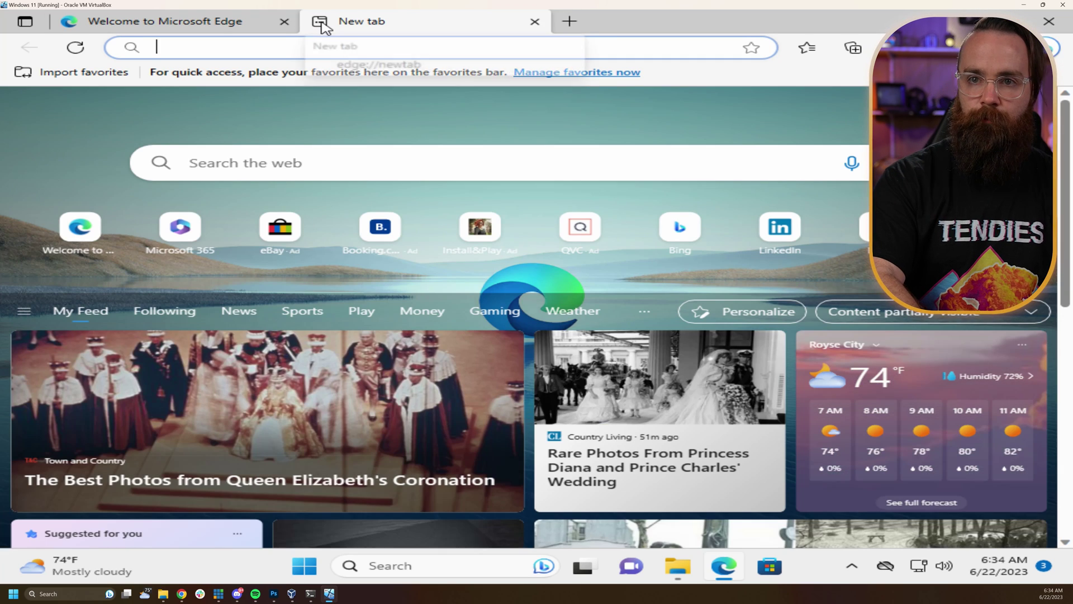
text(chrome)
key(Return)
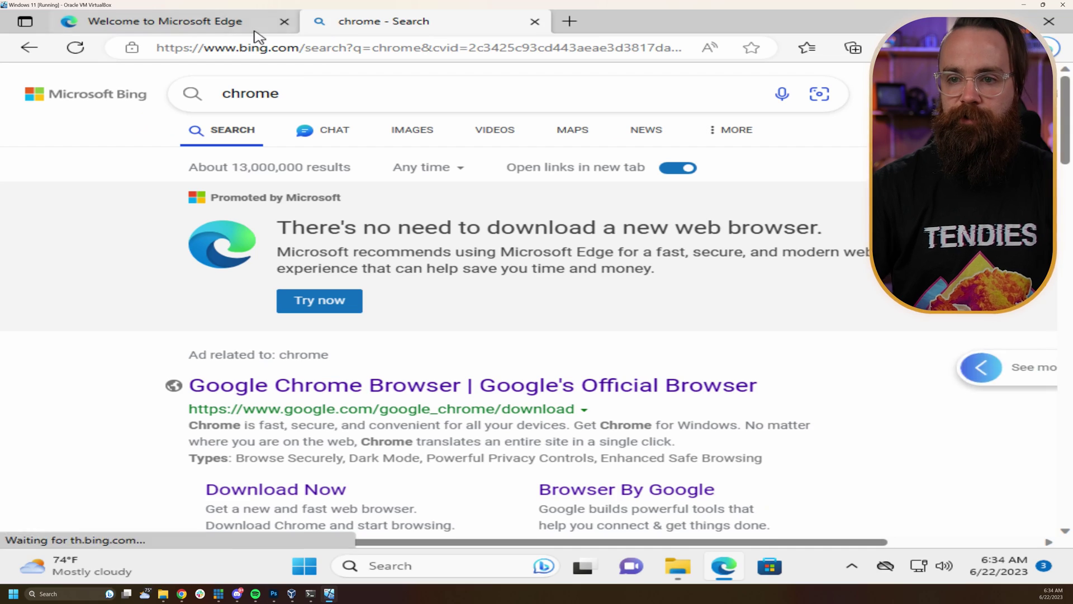
click(278, 486)
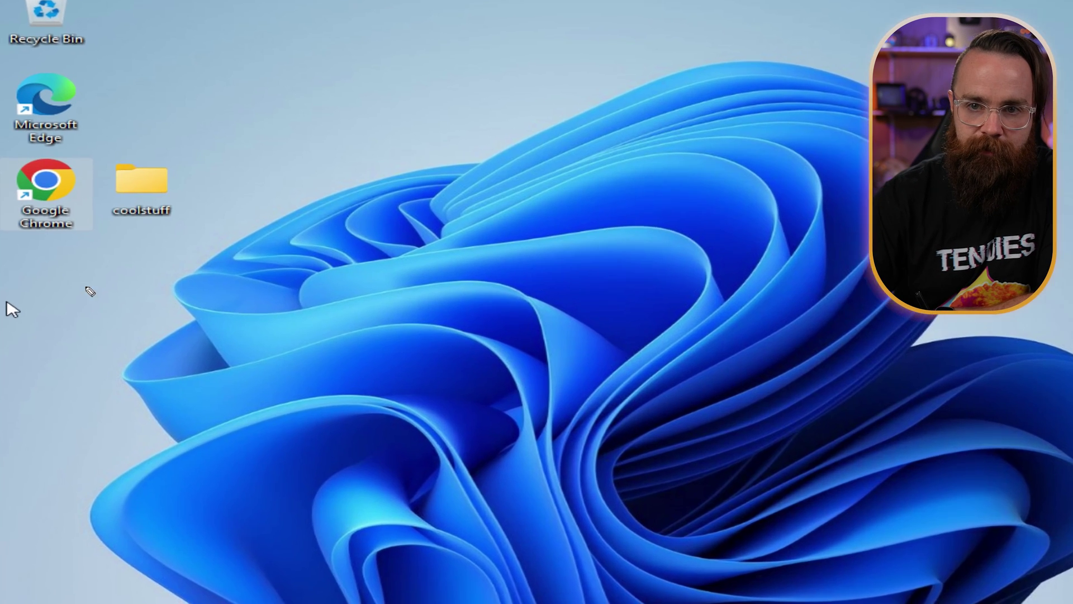
drag(81, 277, 33, 208)
Create a new desktop shortcut that points to the Videos folder.
drag(63, 243, 67, 258)
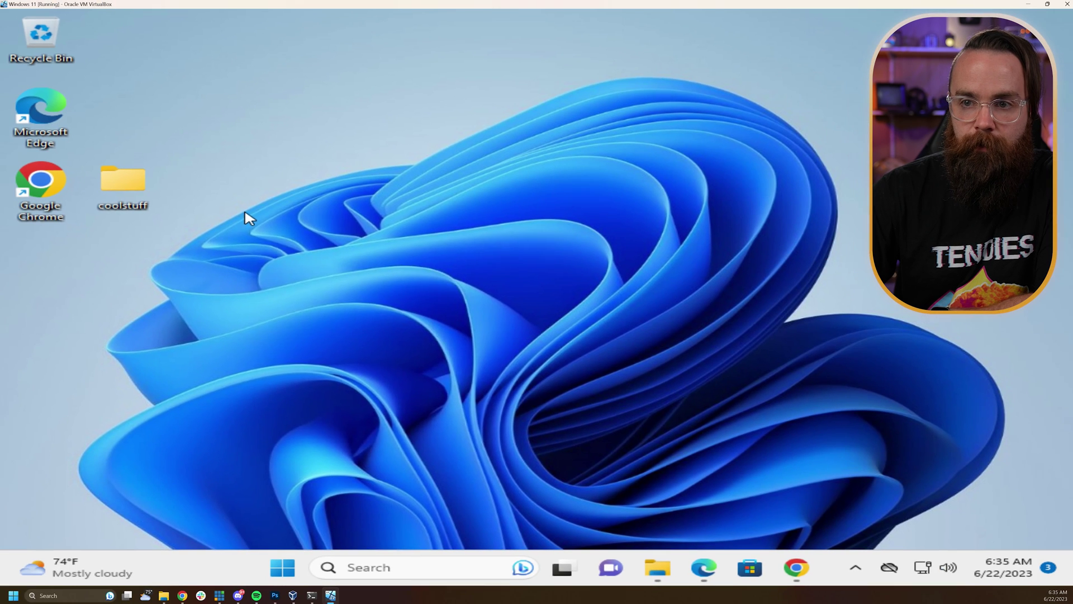
right_click(249, 219)
mouse_move(303, 329)
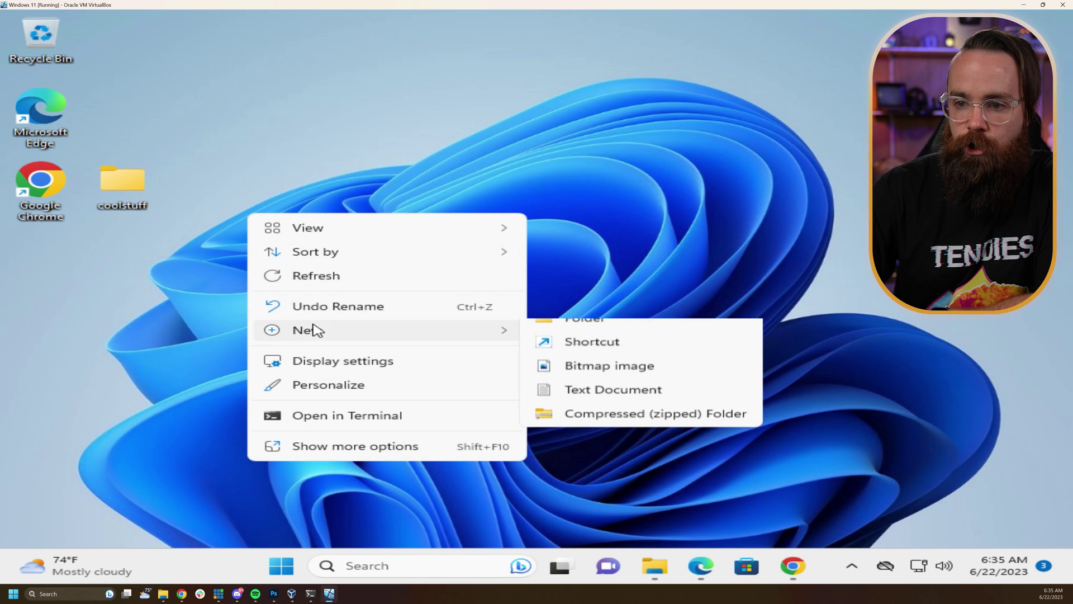
click(595, 361)
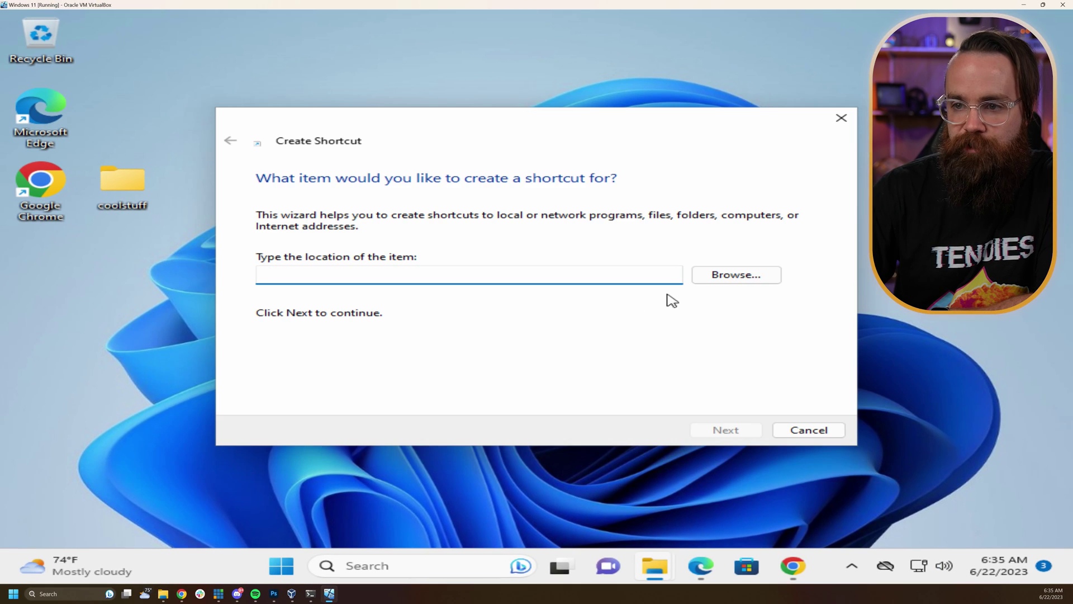
click(722, 286)
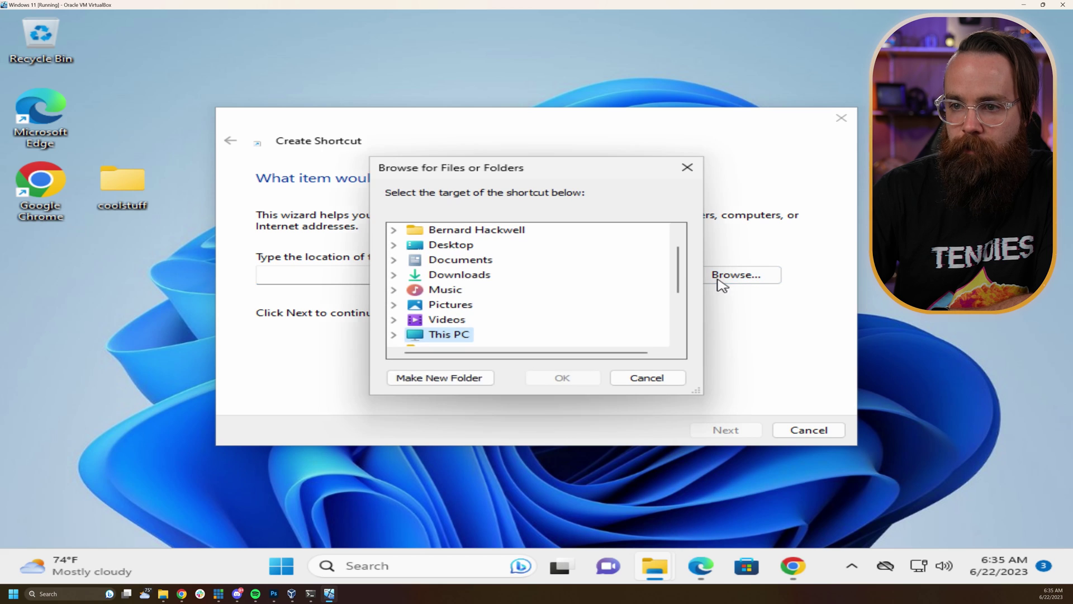
click(459, 326)
click(560, 378)
click(726, 429)
click(726, 429)
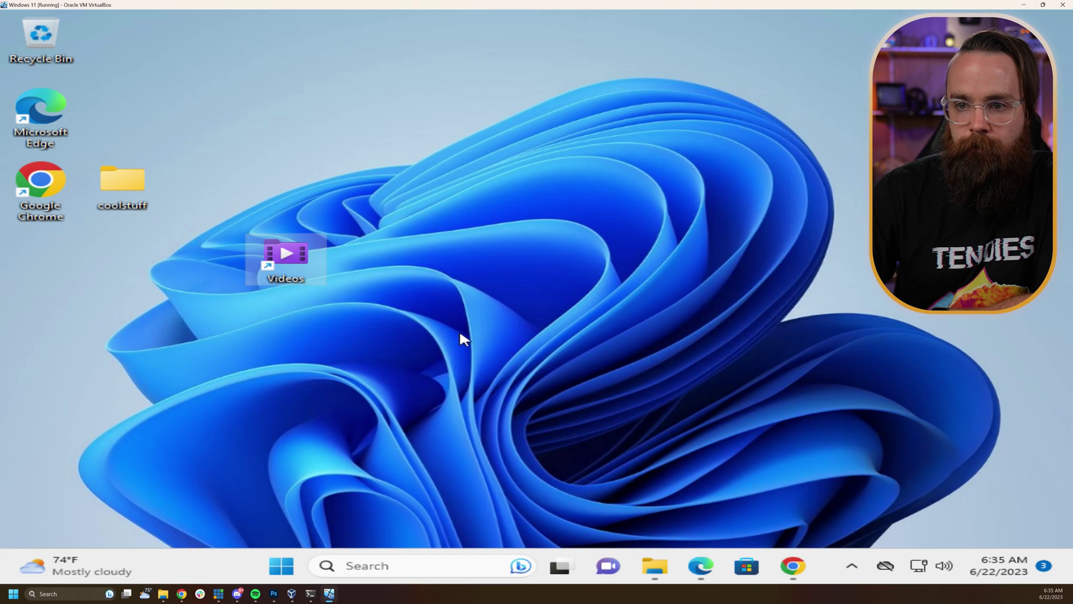
Drag Videos under Google Chrome in the left column, with coolstuff below Videos.
drag(310, 265, 76, 268)
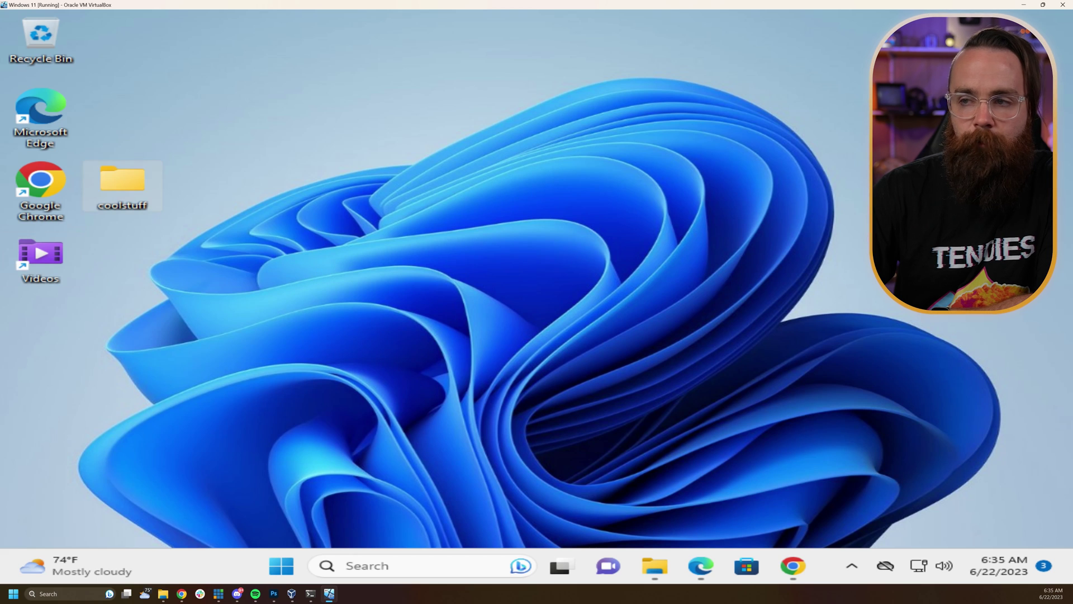
drag(43, 260, 591, 72)
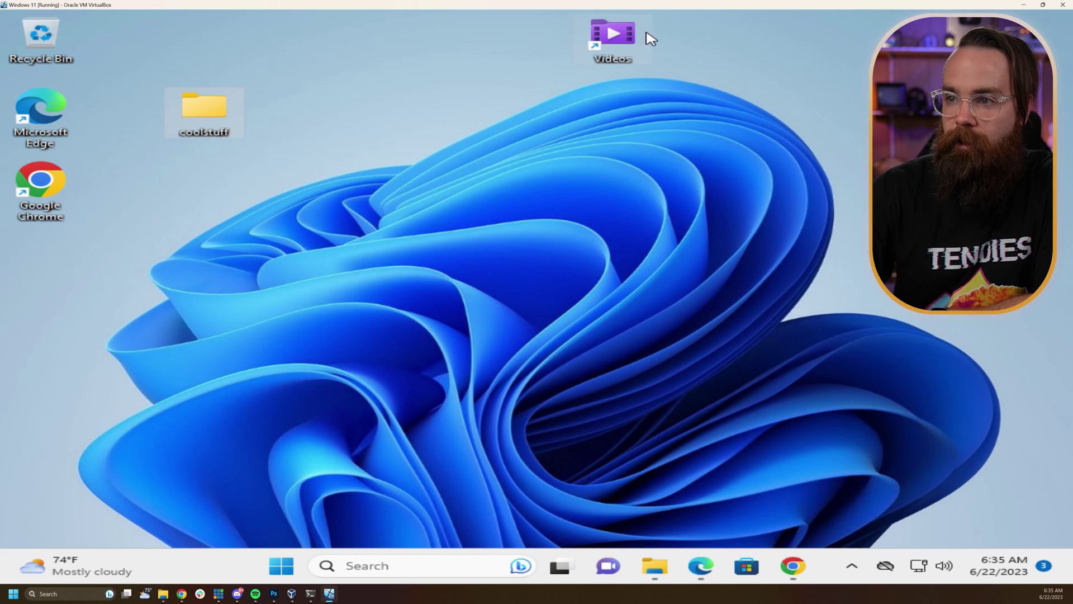
mouse_move(646, 36)
mouse_down()
mouse_move(182, 306)
mouse_move(107, 270)
mouse_up()
drag(214, 107, 59, 322)
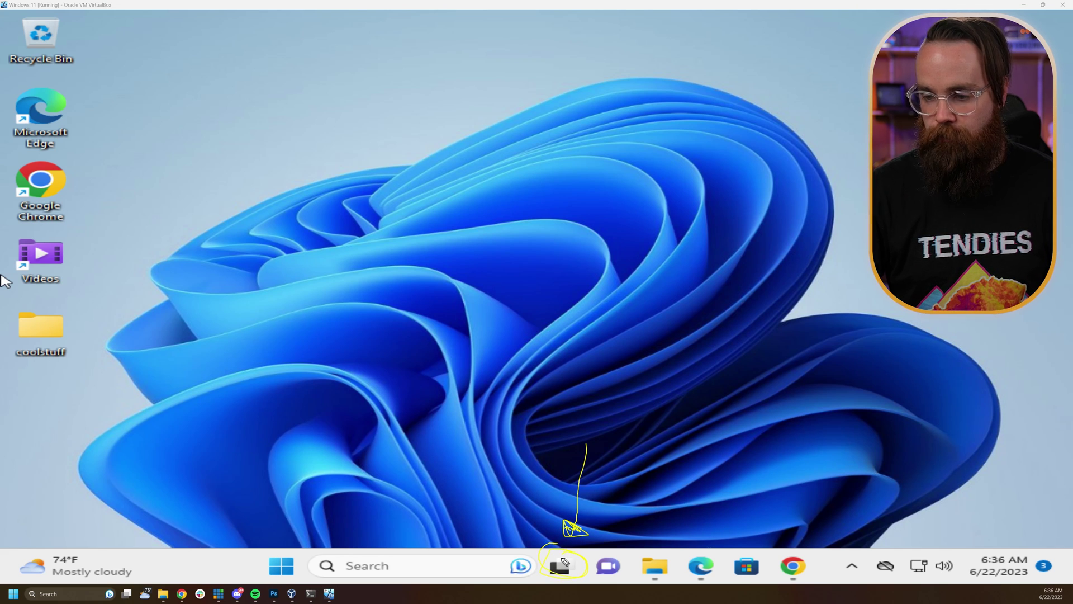
Create Desktop 2 and visit it, then return to Desktop 1 and bring up Chrome.
key(super+Tab)
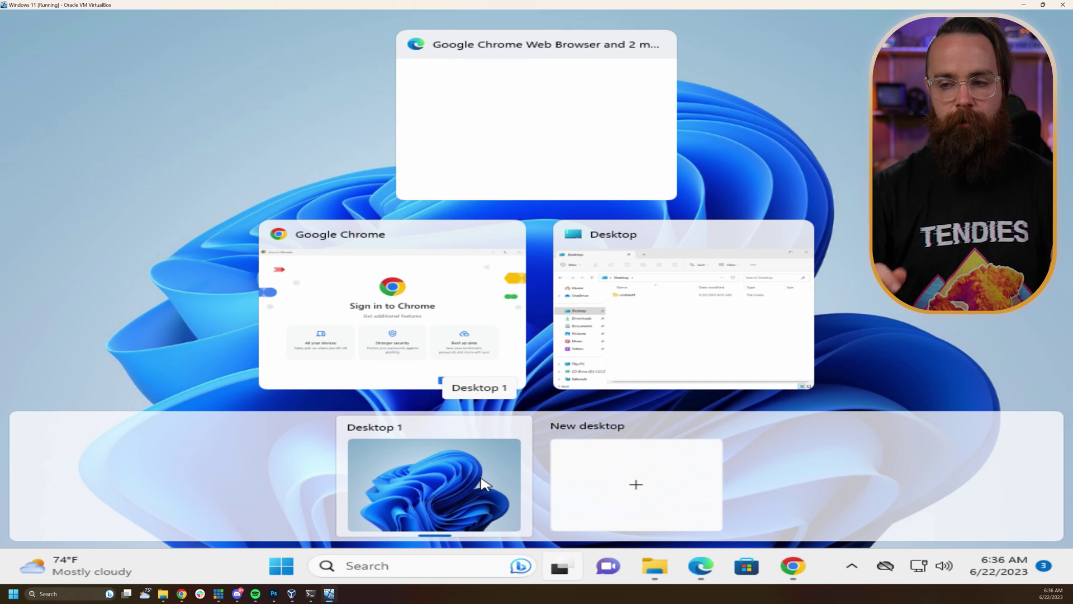
click(634, 485)
click(539, 464)
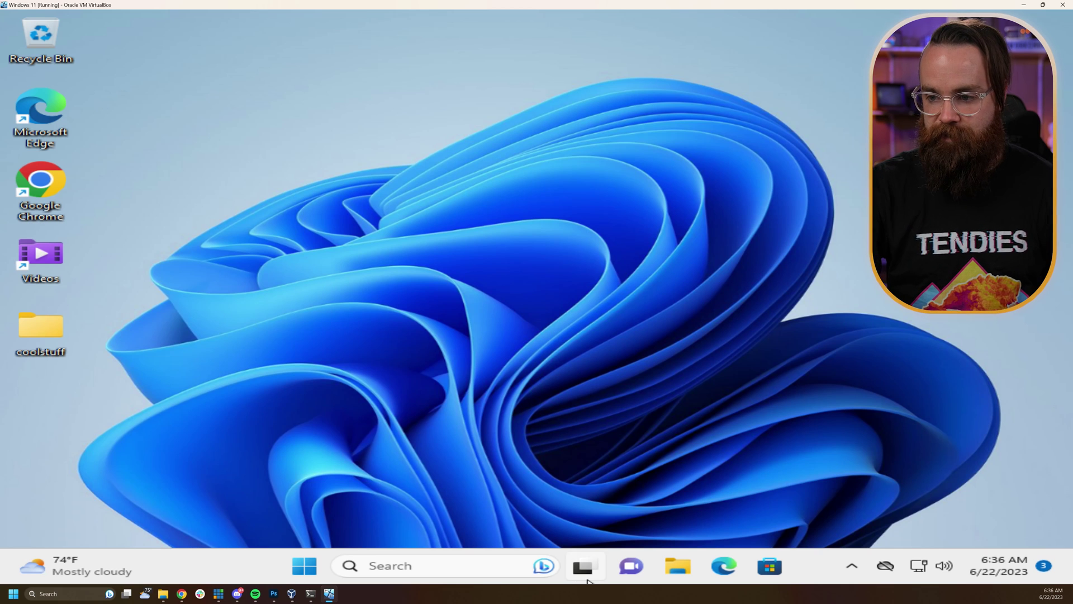
click(395, 491)
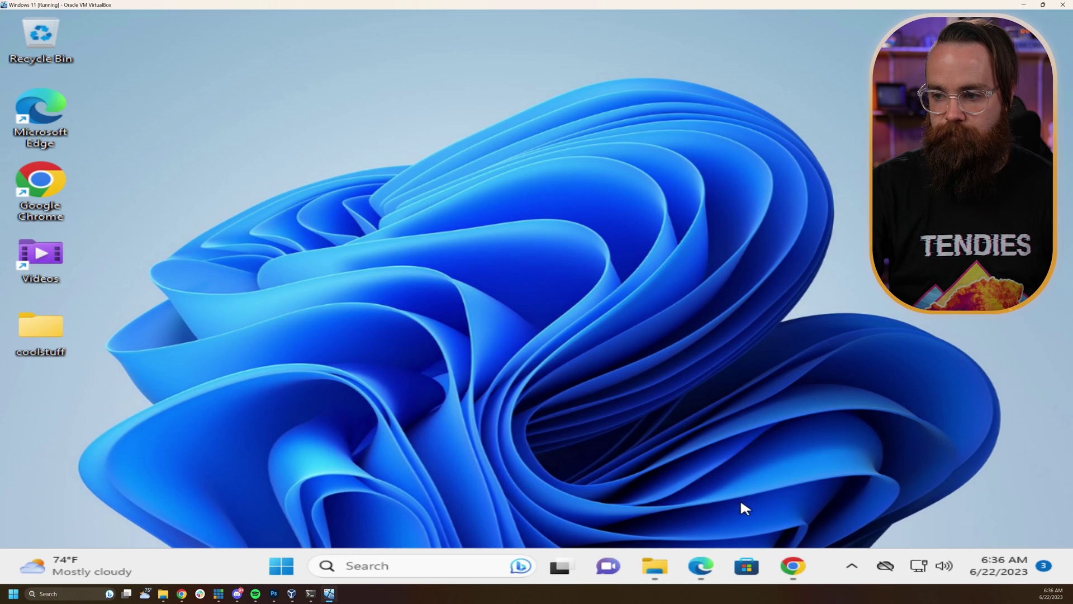
click(802, 575)
Open an Edge window on Desktop 2, then close Chrome on Desktop 1 with Alt+F4.
click(560, 565)
click(545, 503)
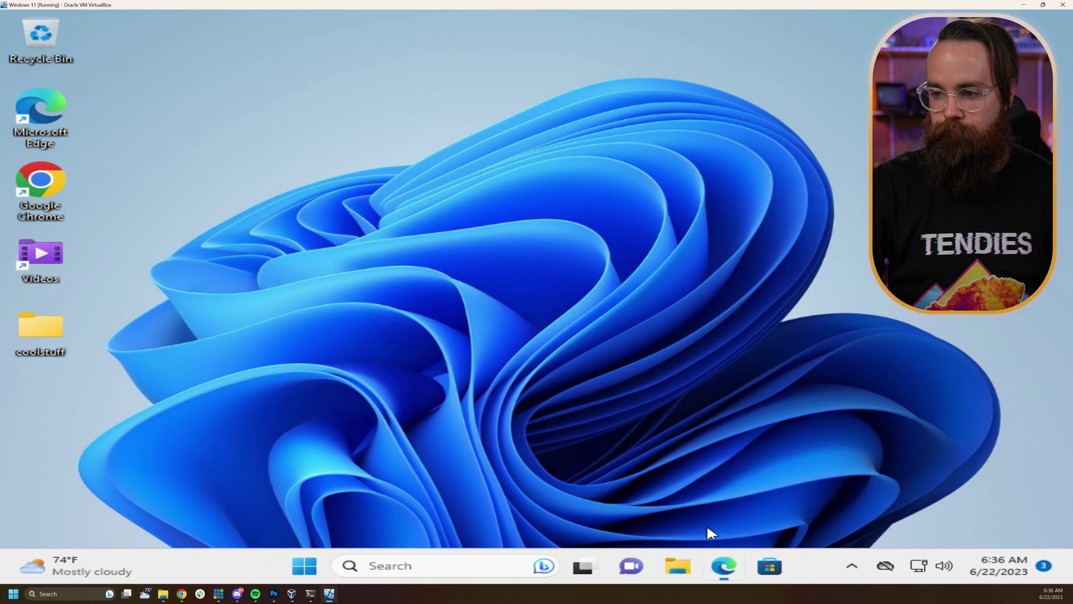
click(724, 566)
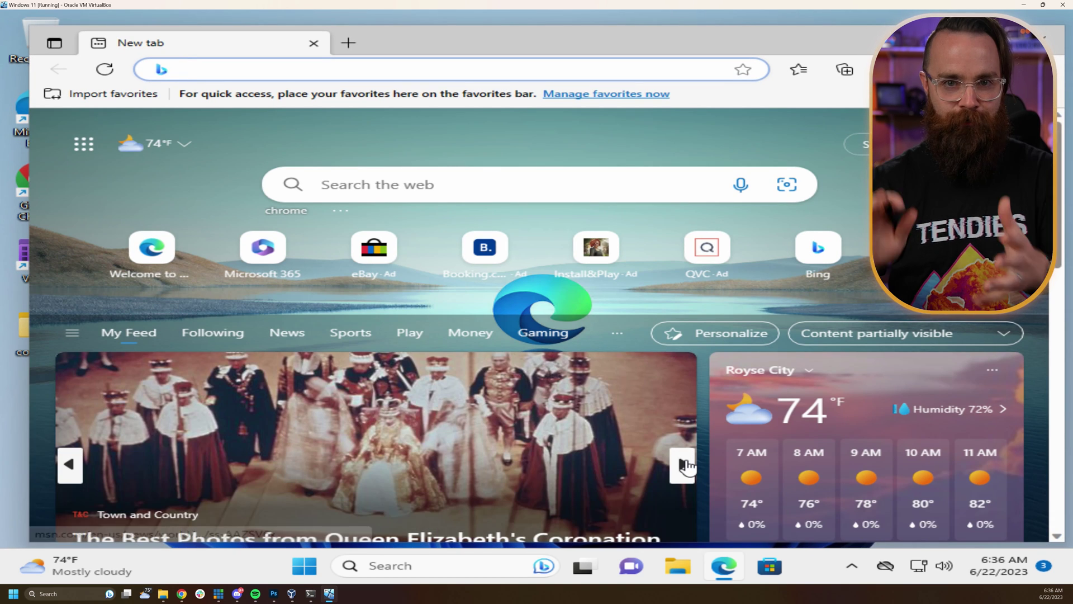
click(597, 571)
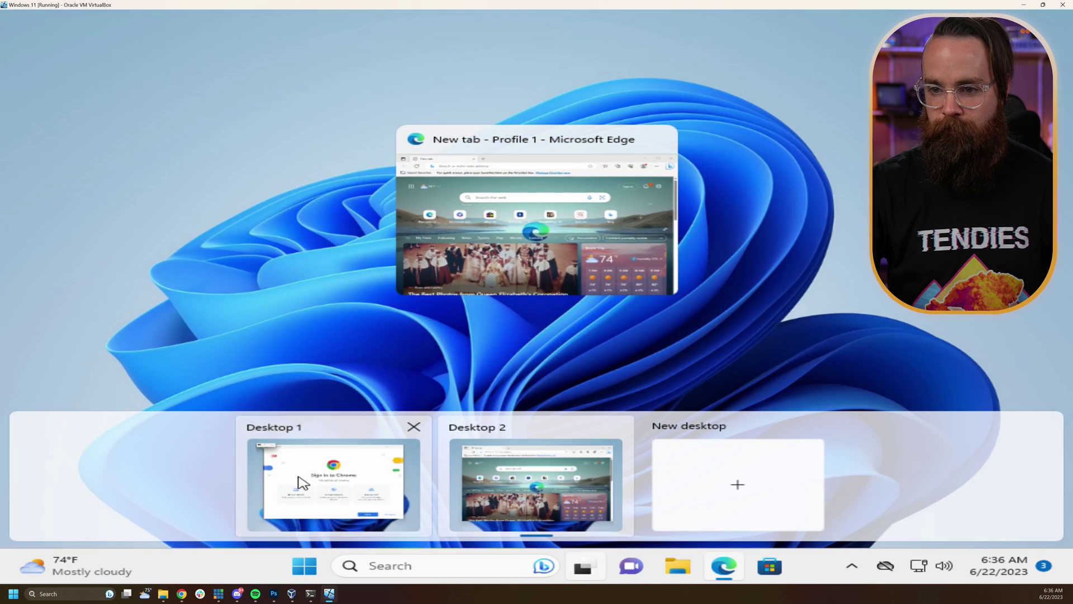
click(302, 481)
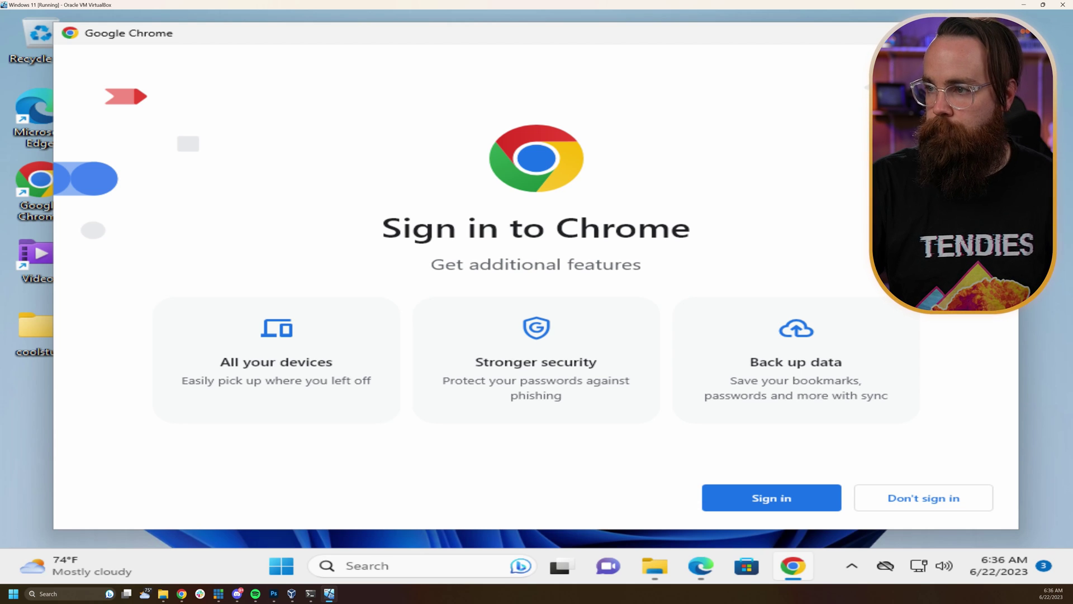
key(alt+F4)
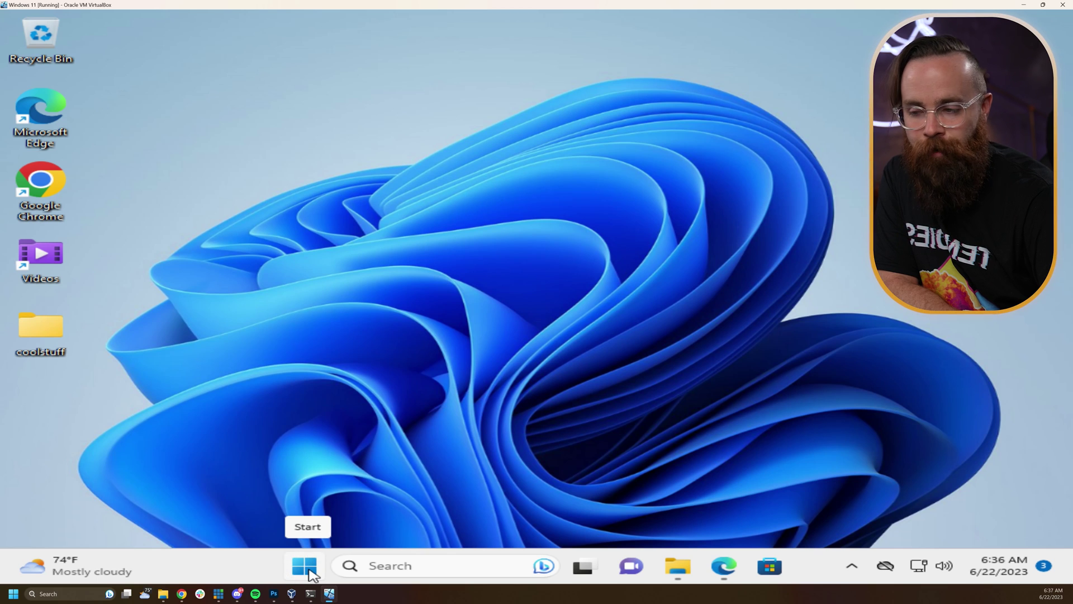
click(308, 568)
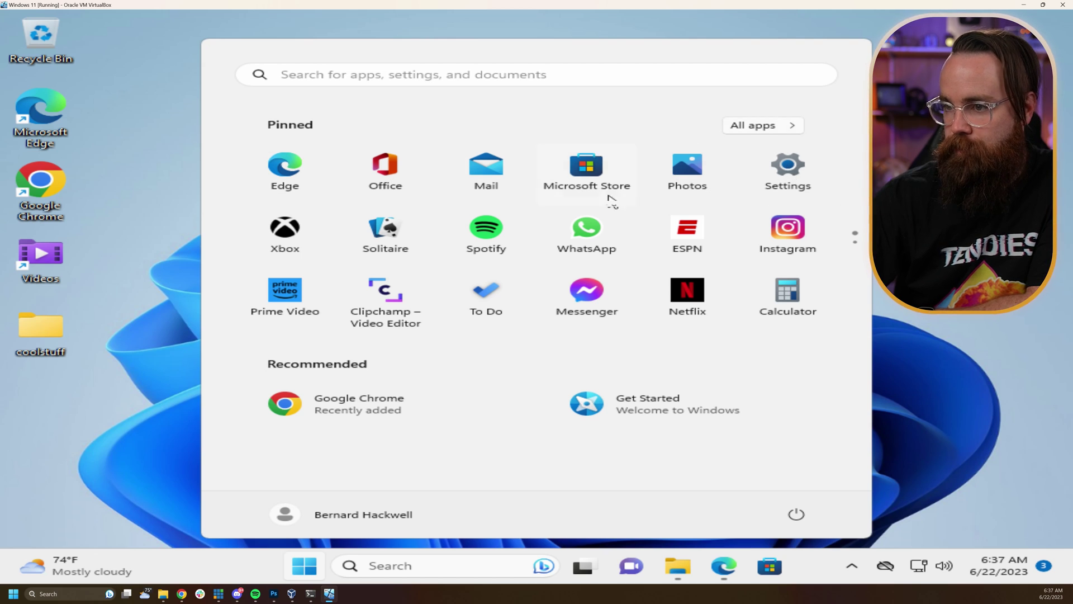
click(855, 254)
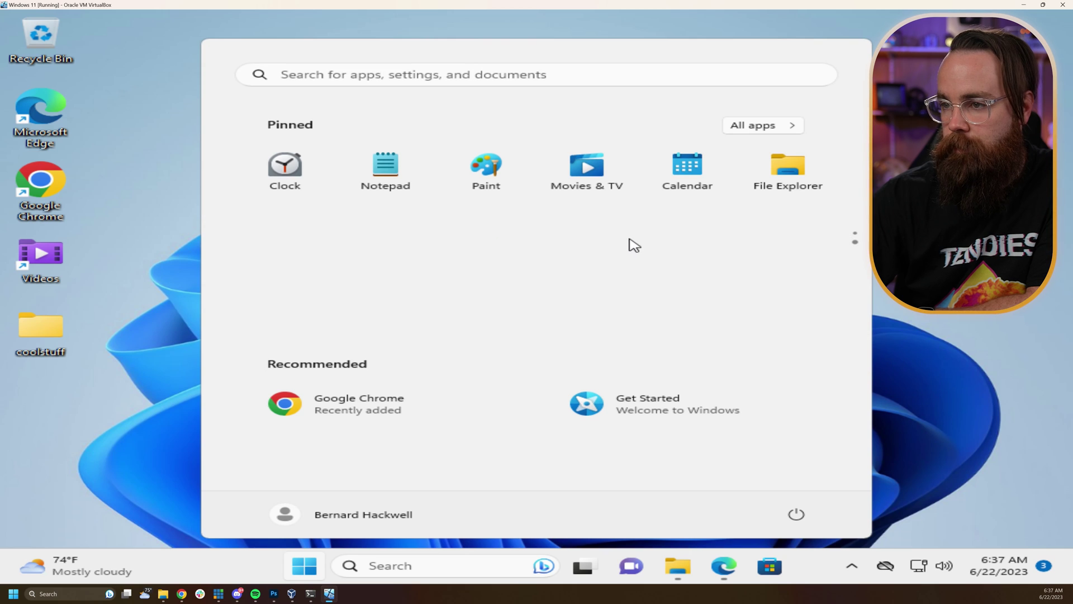
right_click(623, 245)
click(702, 257)
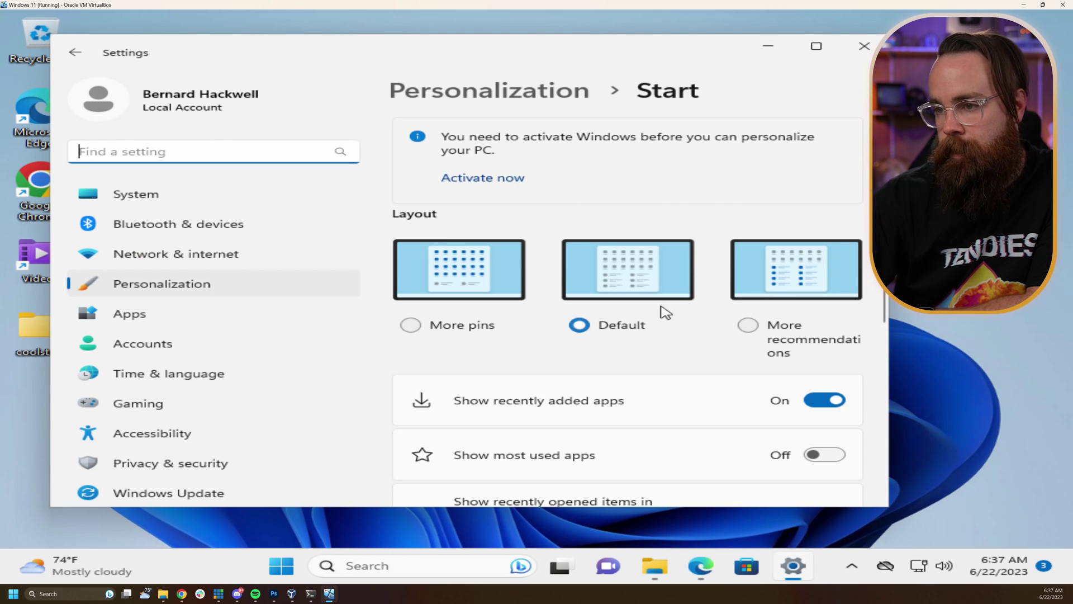
scroll(729, 264, down, 5)
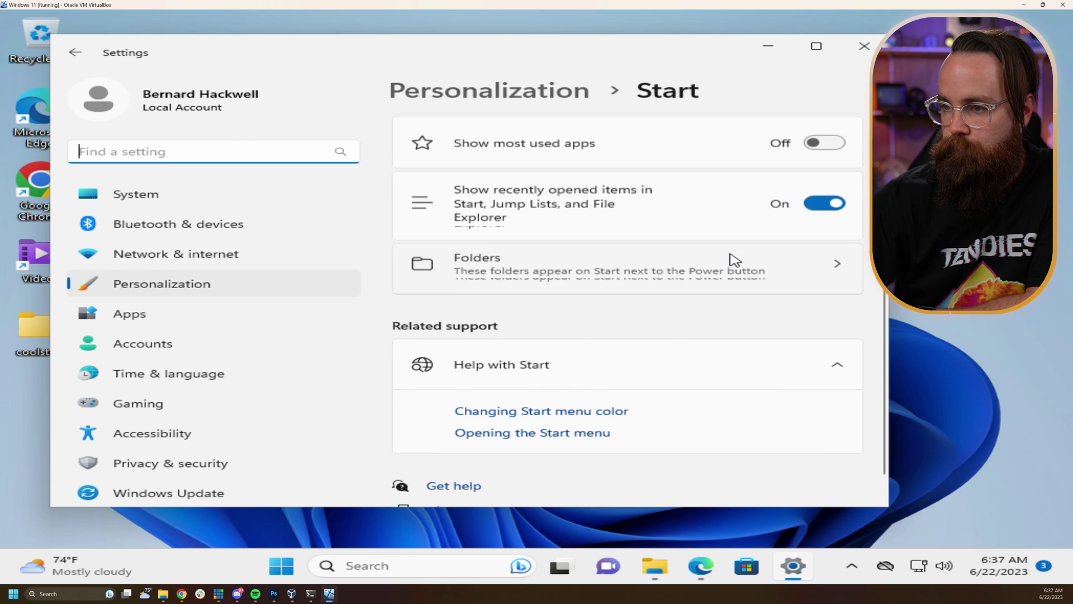
scroll(730, 259, up, 4)
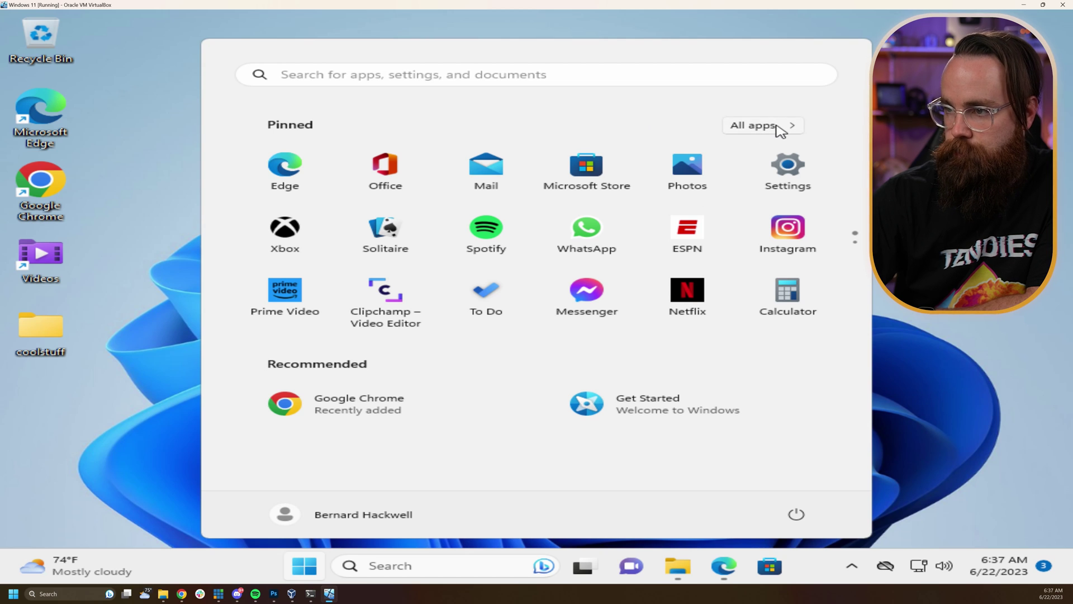
click(762, 125)
scroll(508, 216, down, 2)
scroll(561, 202, down, 5)
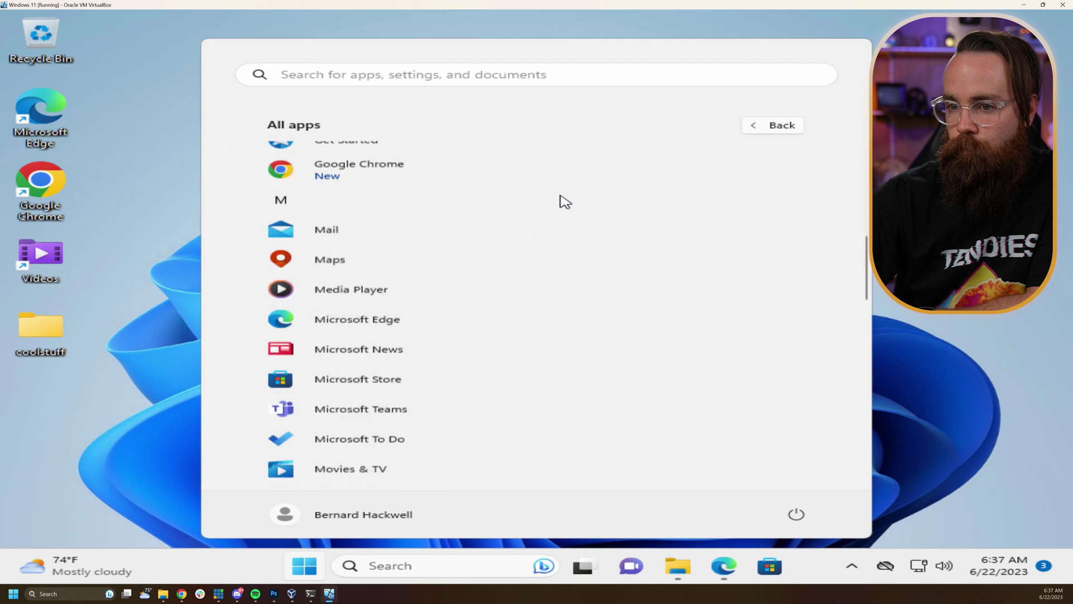
scroll(561, 202, down, 3)
scroll(563, 201, down, 2)
scroll(562, 218, down, 3)
scroll(567, 234, up, 3)
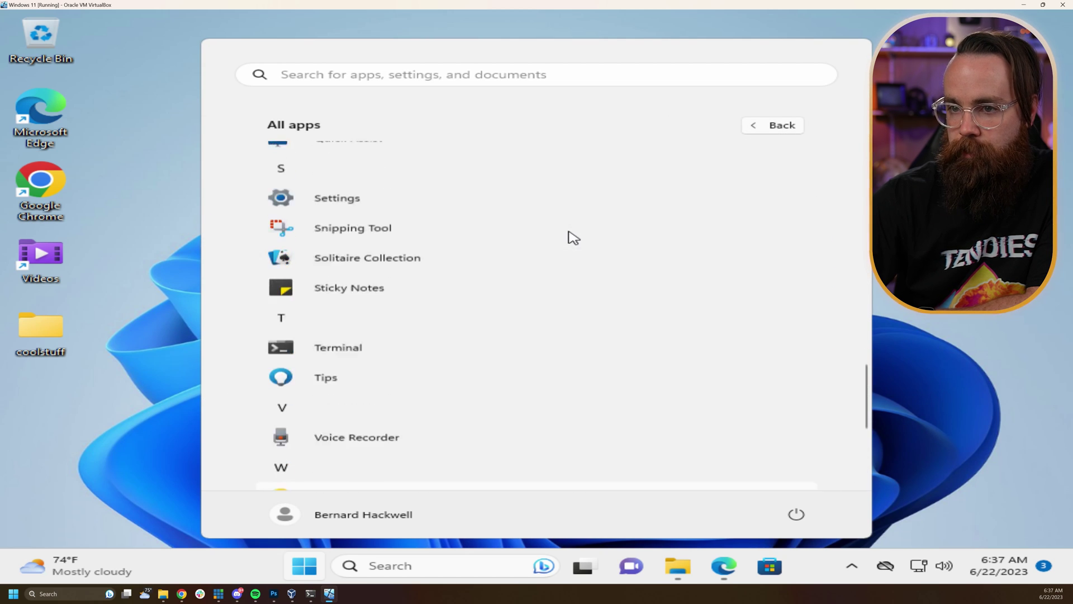
scroll(568, 237, up, 3)
scroll(569, 237, up, 5)
click(758, 124)
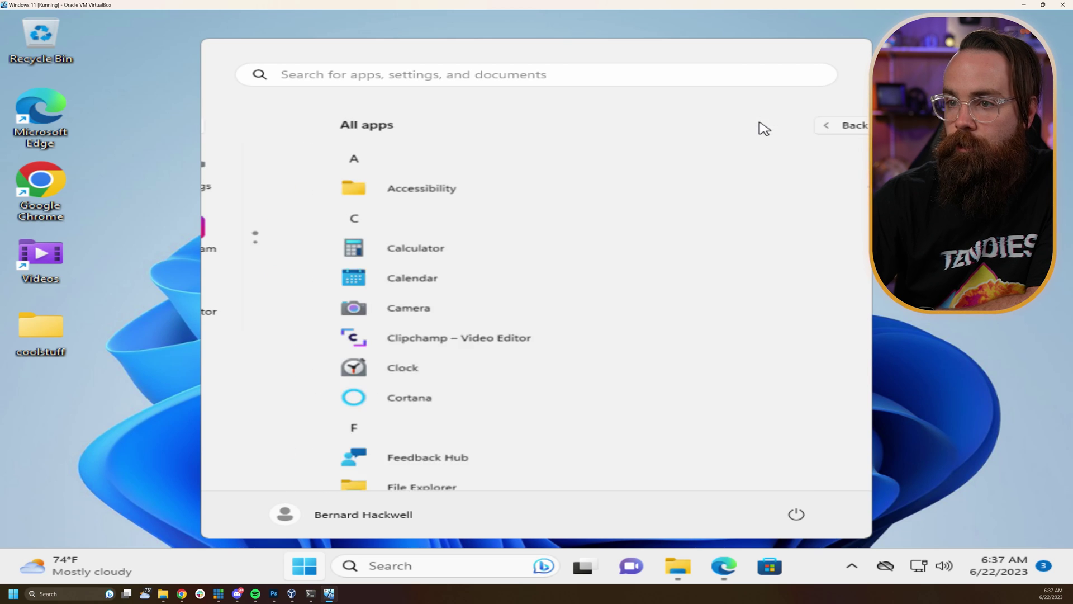
click(316, 565)
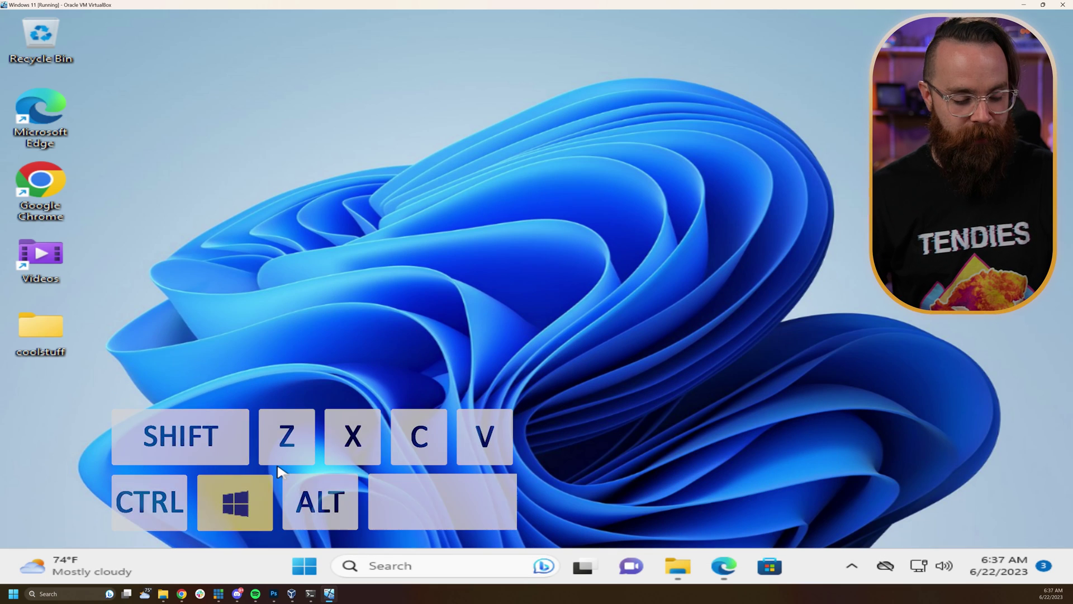
key(super)
click(414, 75)
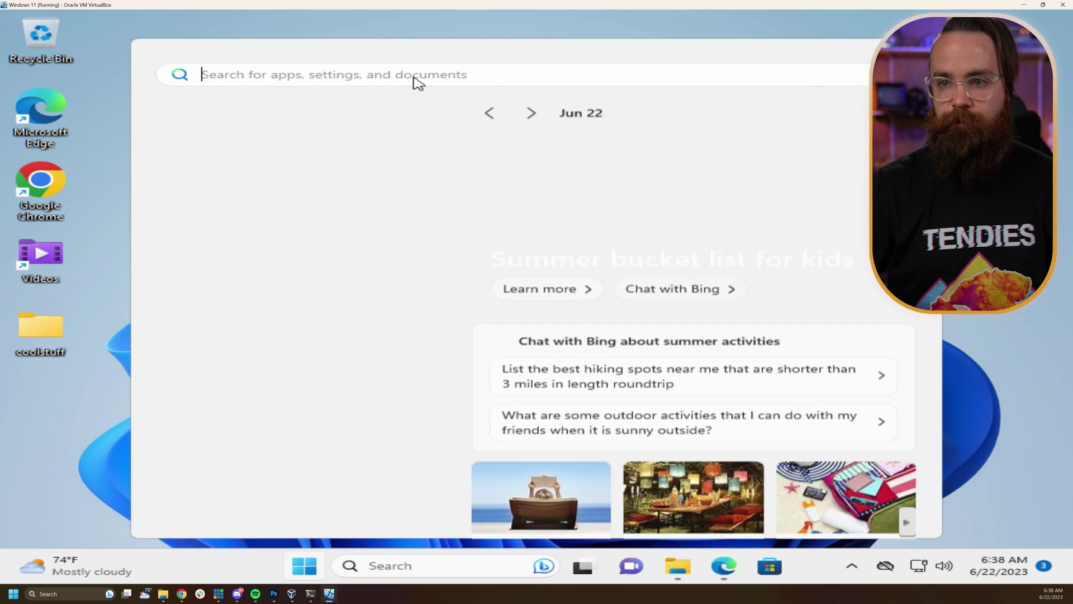
text(con)
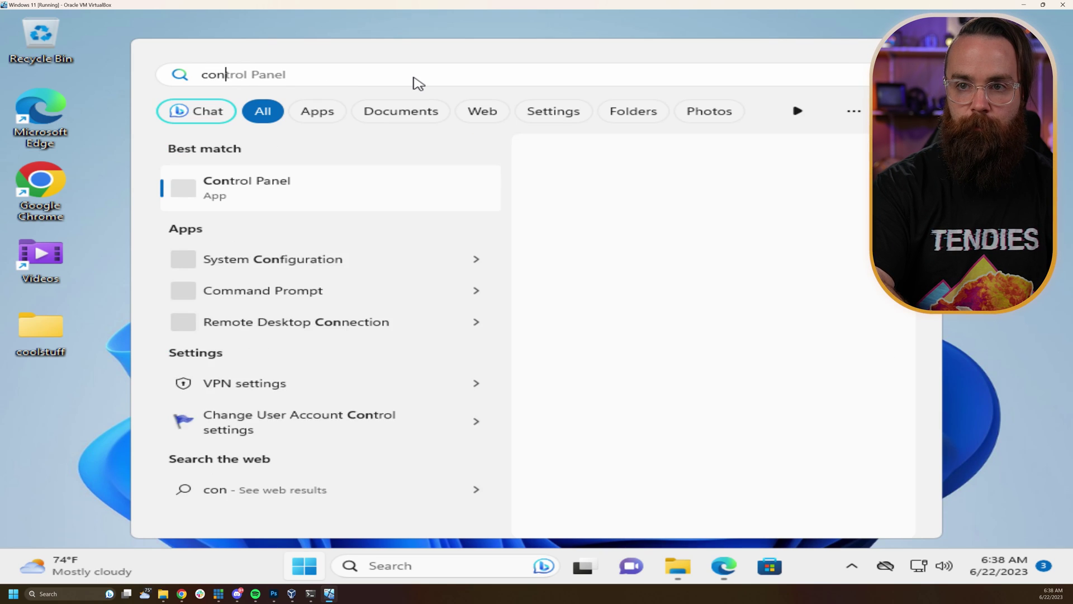
text(trol)
drag(285, 72, 200, 71)
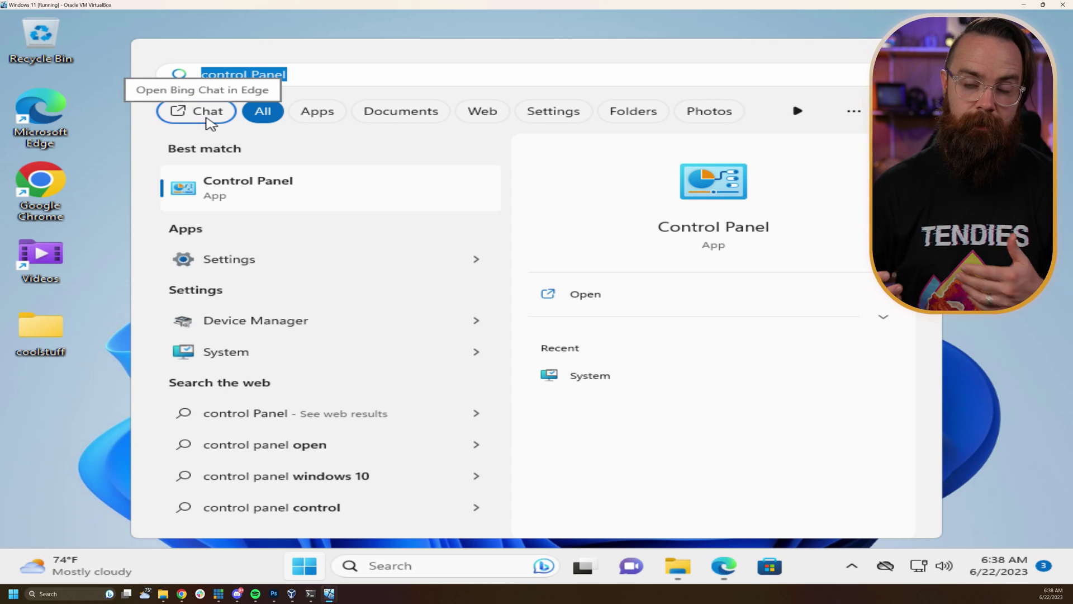
key(super)
click(758, 125)
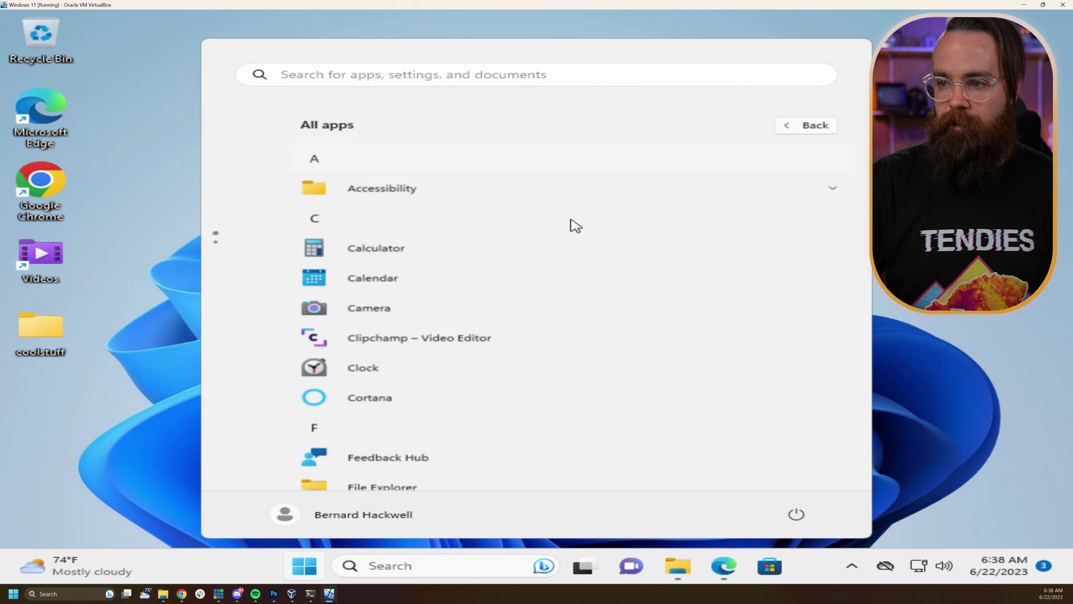
scroll(530, 307, down, 5)
scroll(529, 308, down, 3)
scroll(529, 308, down, 3)
scroll(528, 308, down, 3)
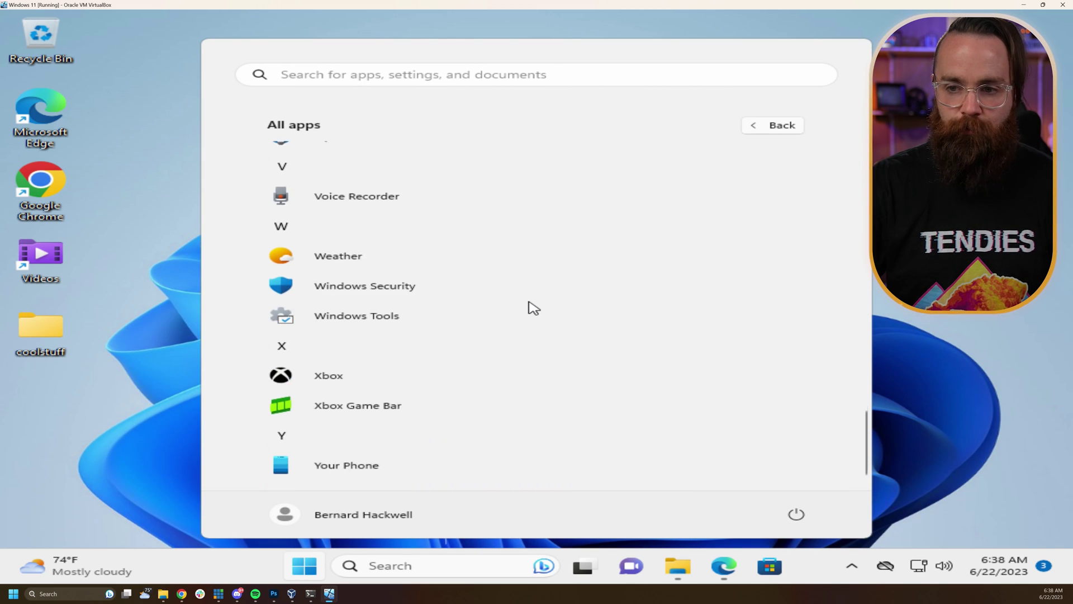
key(super)
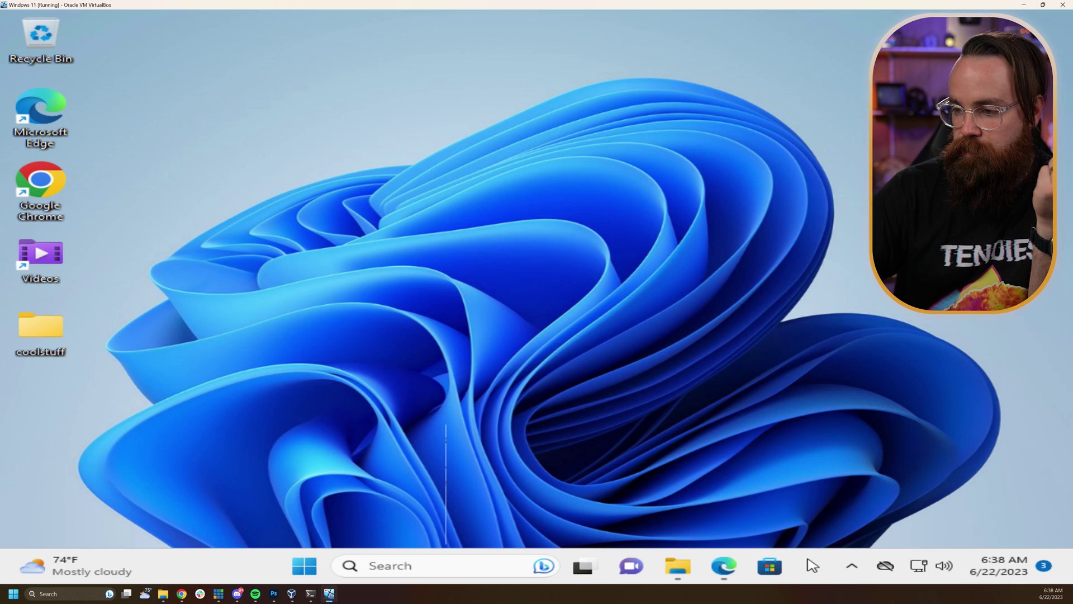
Open a new File Explorer window from the taskbar icon's jump list.
right_click(681, 572)
click(481, 484)
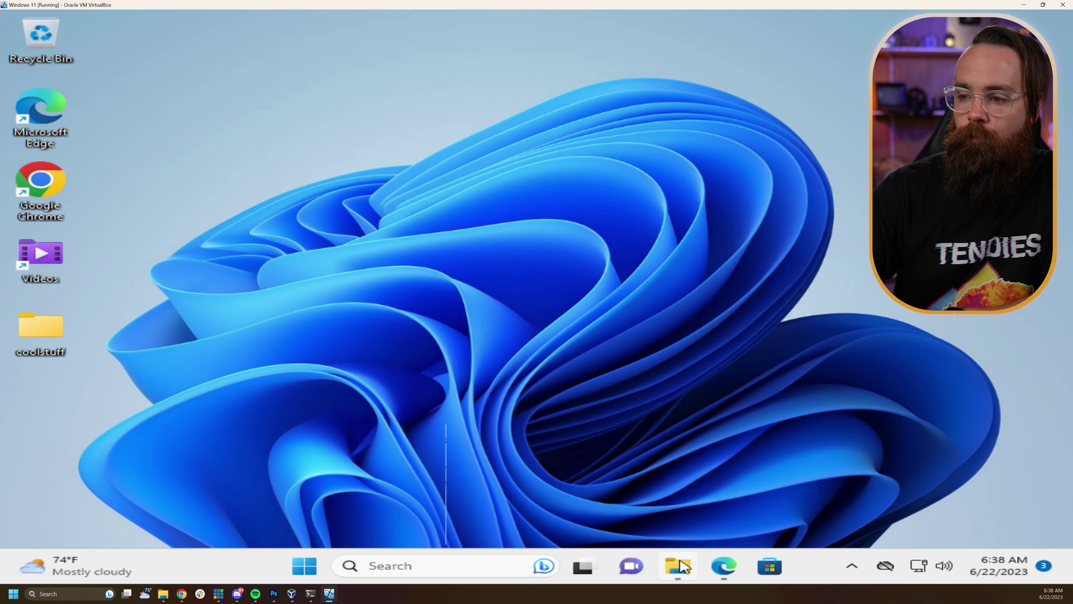
right_click(680, 571)
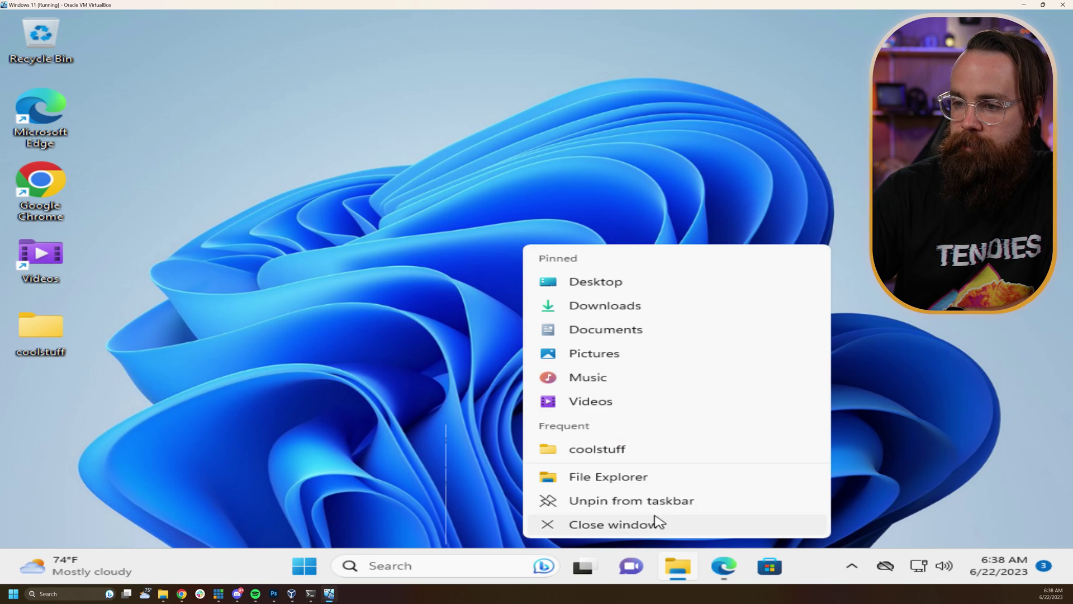
click(624, 484)
mouse_move(678, 566)
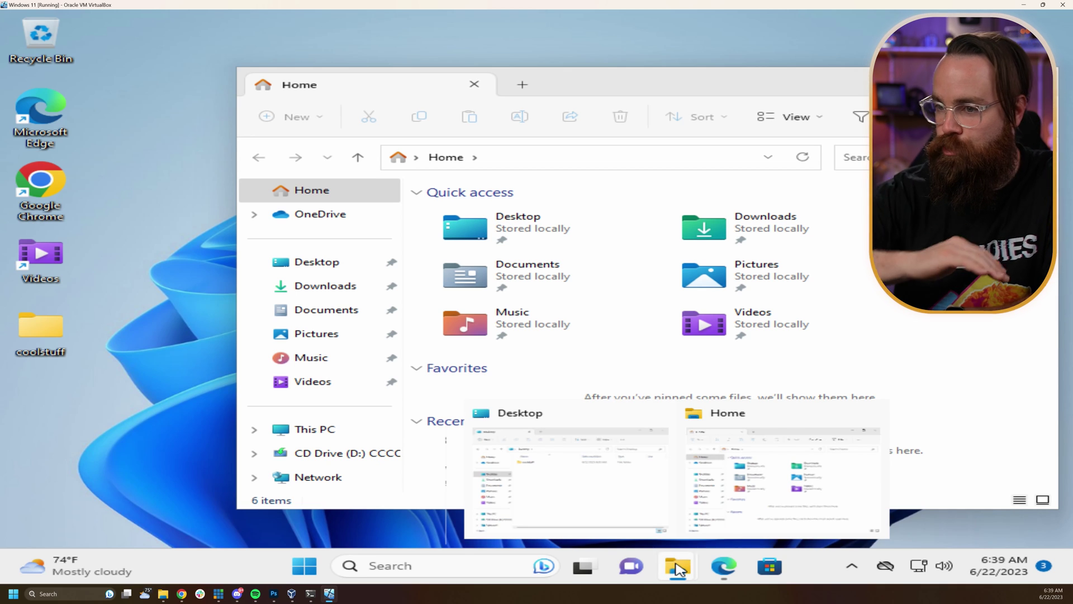
Open two more File Explorer Home windows, then close the open windows.
right_click(677, 566)
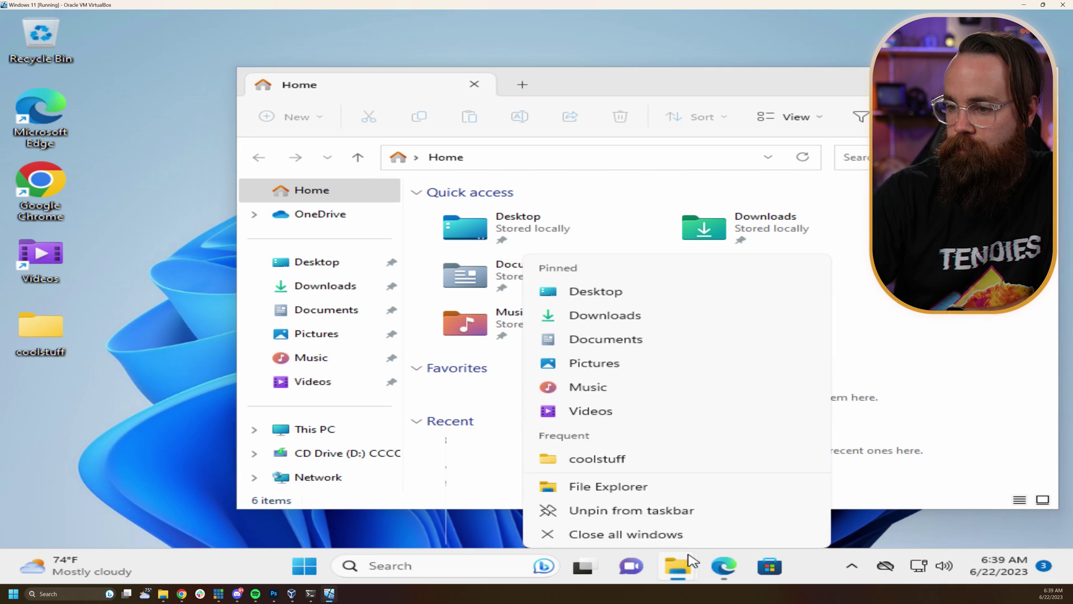
click(631, 478)
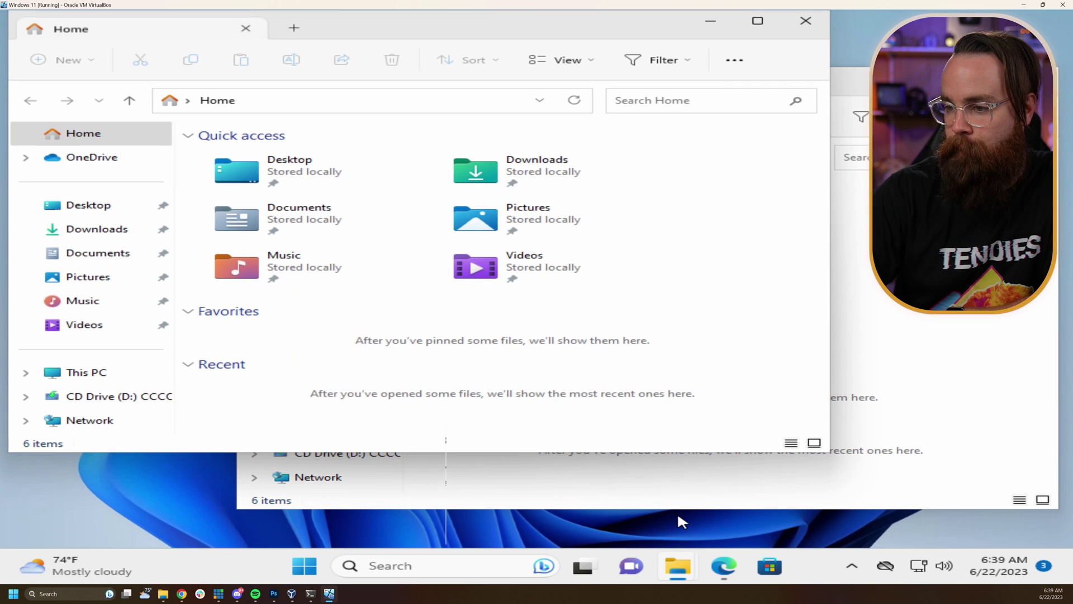
right_click(677, 568)
click(623, 480)
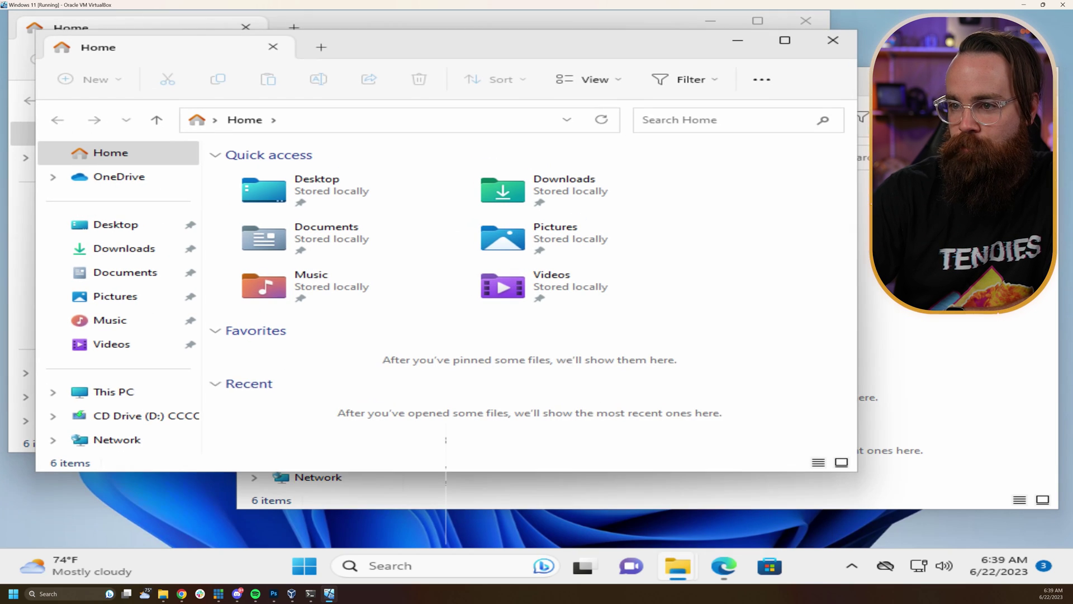
mouse_move(678, 567)
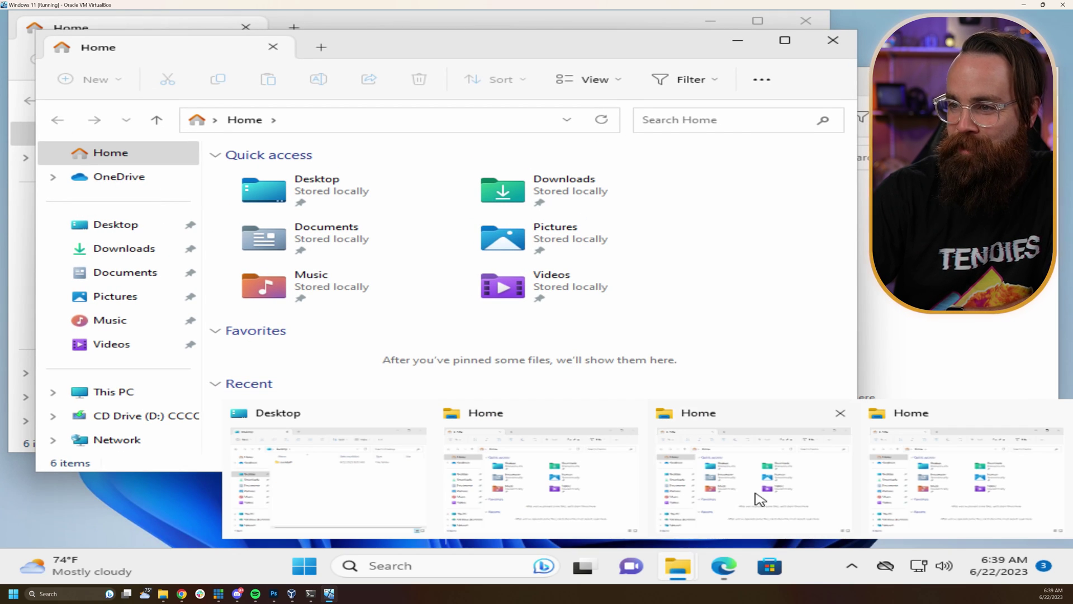
click(832, 39)
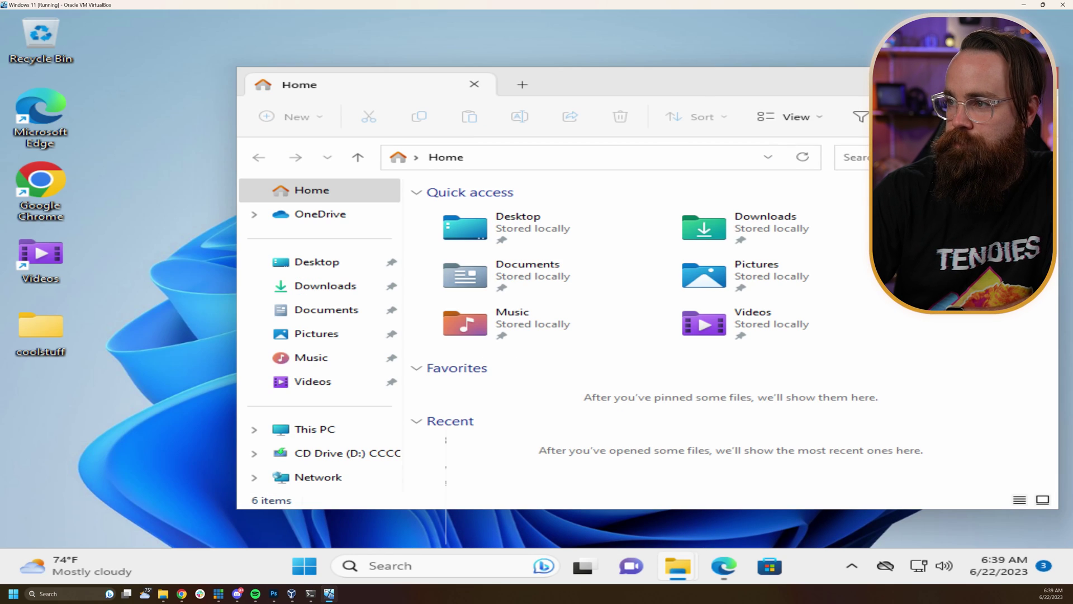
click(1039, 84)
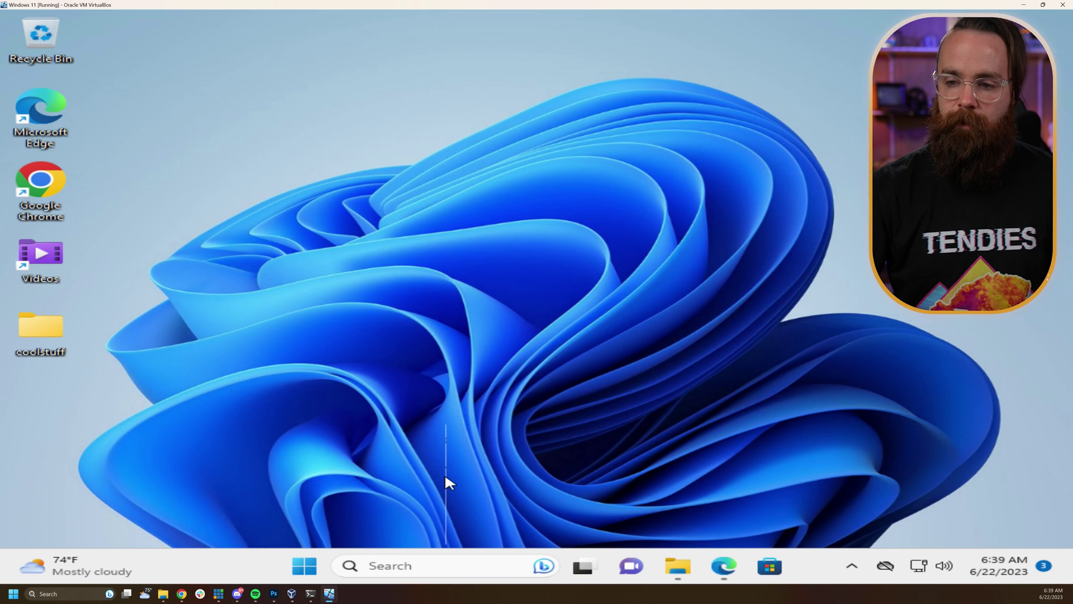
Launch Google Chrome from taskbar Search, pin it to the taskbar, and close its window.
click(442, 565)
text(chrome)
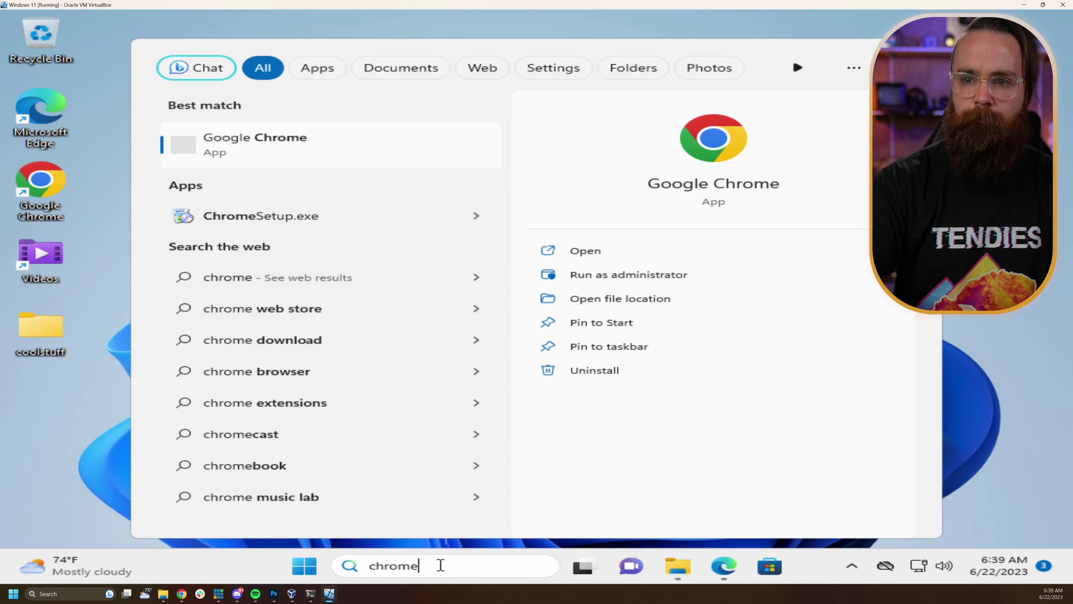
click(340, 135)
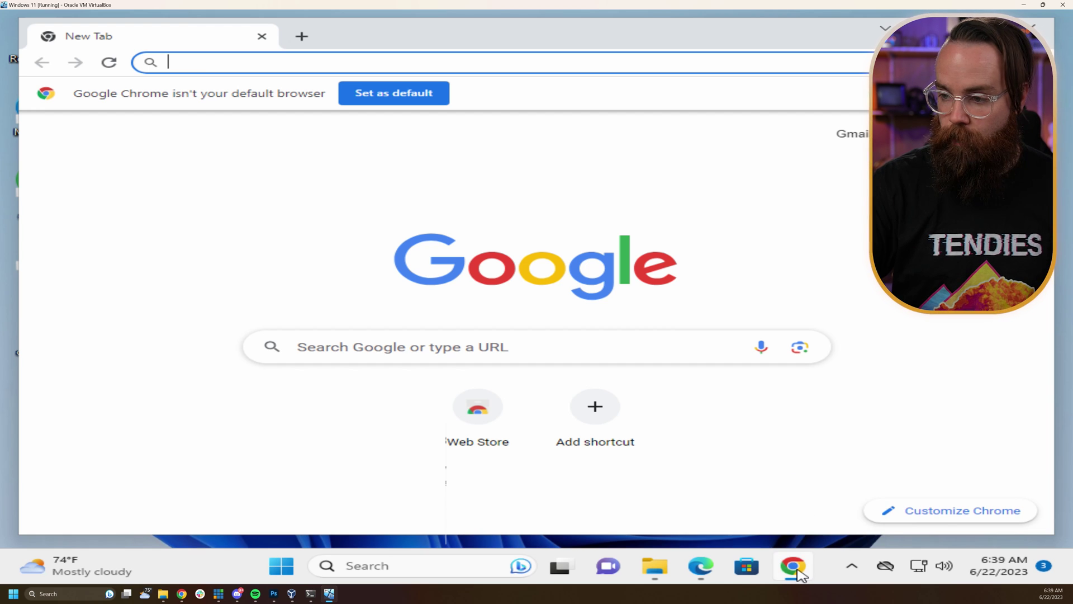
right_click(793, 567)
click(728, 501)
click(1038, 27)
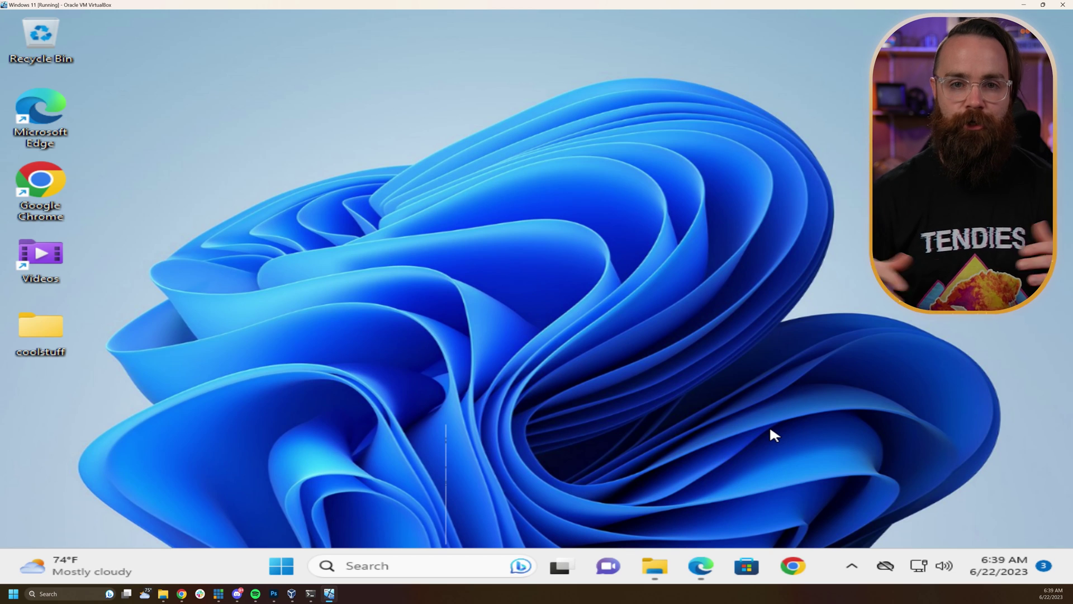
click(105, 571)
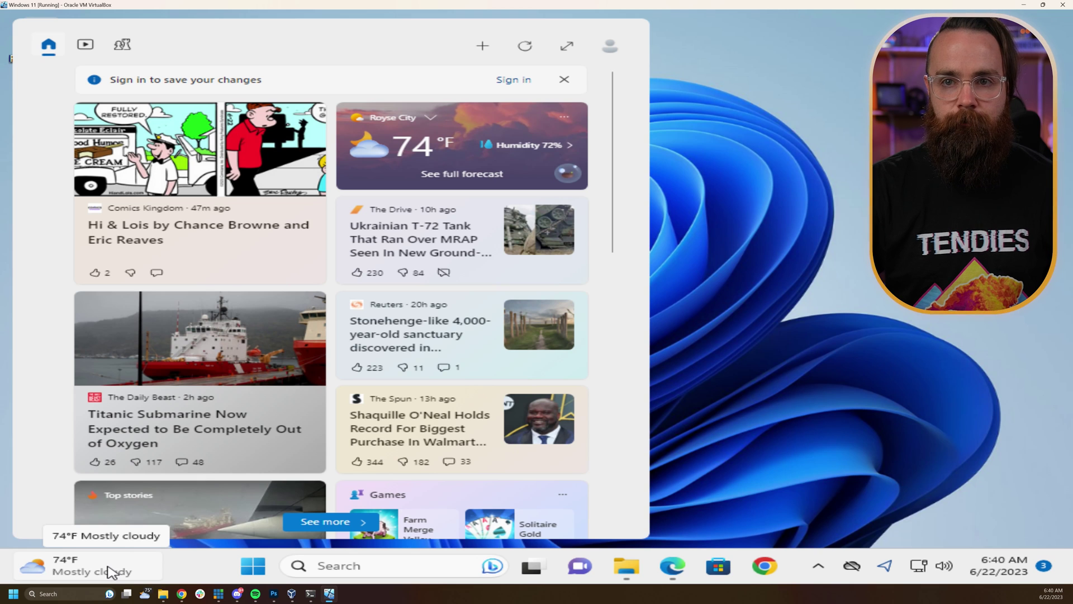
scroll(426, 174, down, 3)
scroll(444, 192, up, 3)
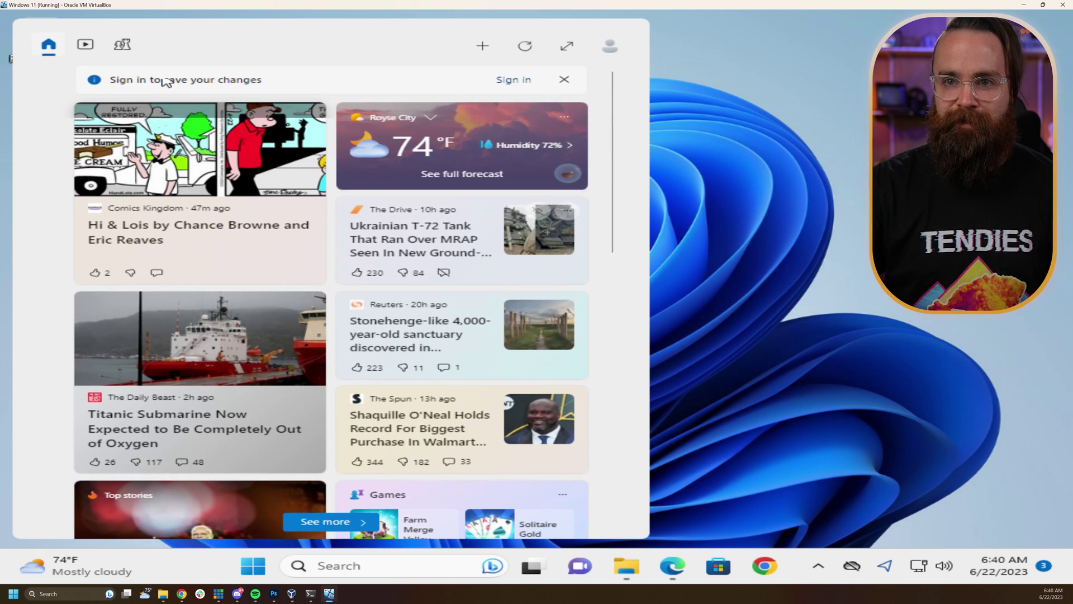
click(85, 47)
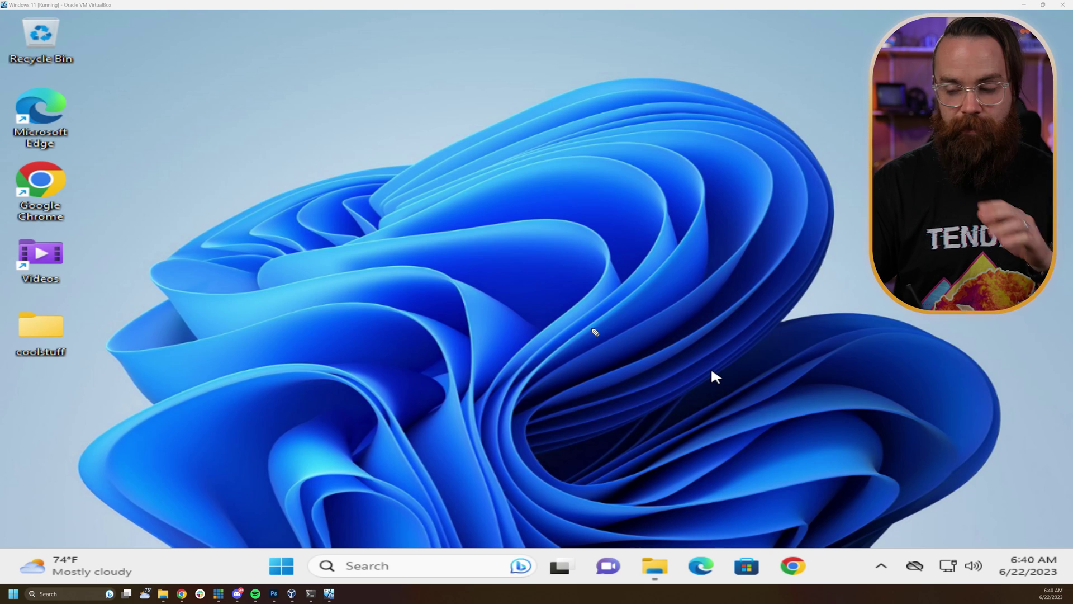
Show the hidden tray icons and quit Microsoft Teams from its right-click menu.
drag(908, 429, 918, 526)
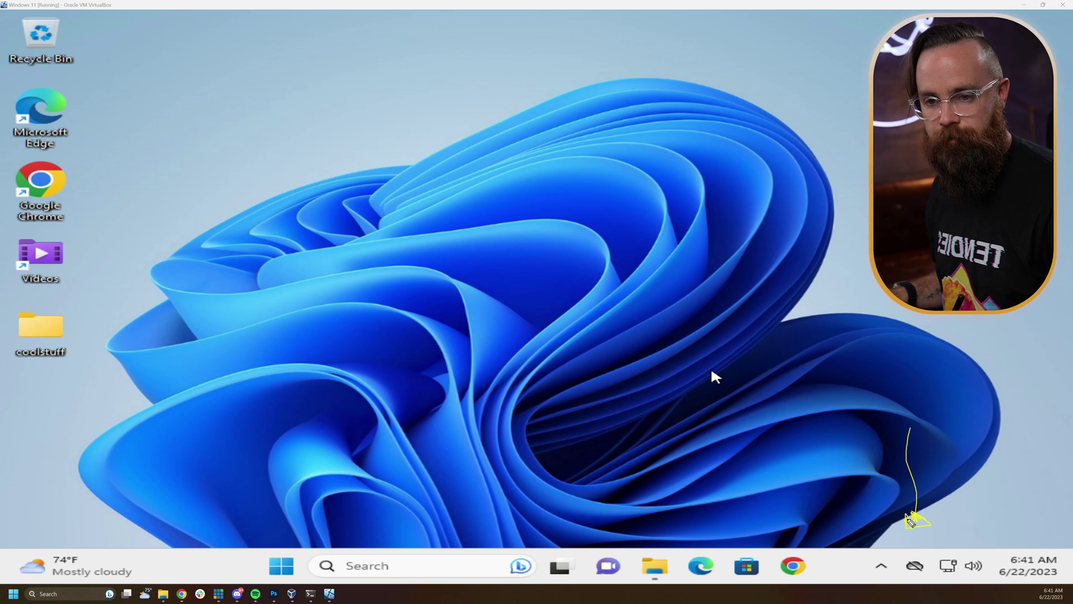
drag(911, 522, 927, 520)
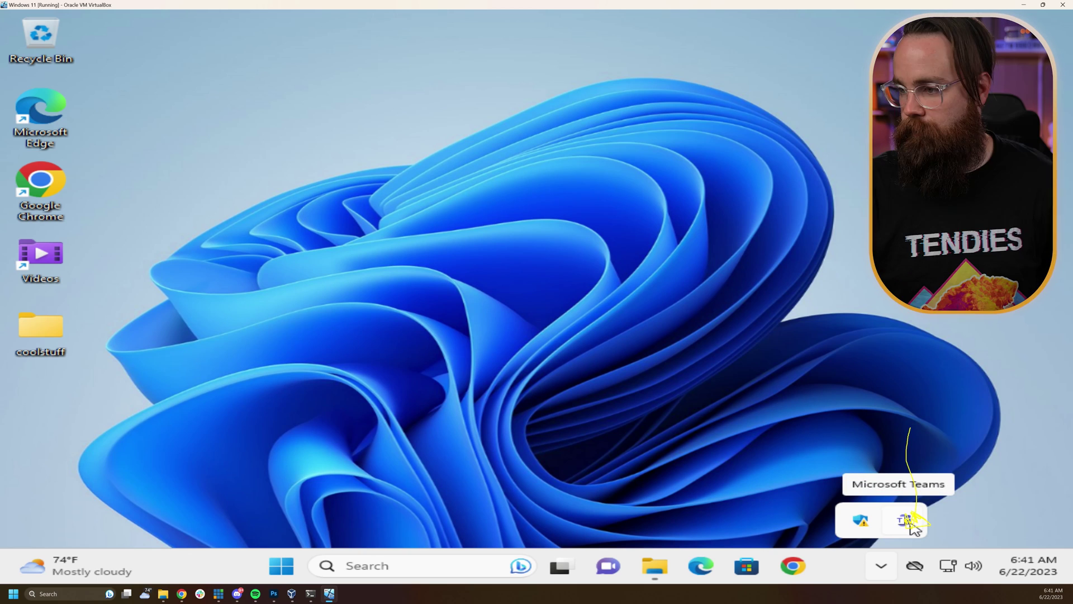
click(803, 473)
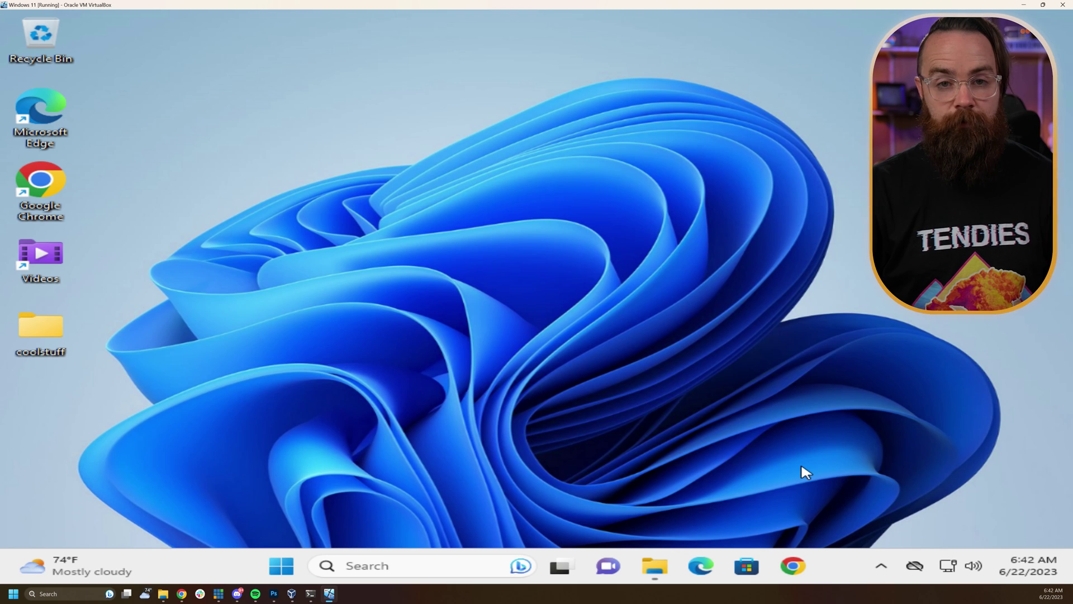
click(878, 568)
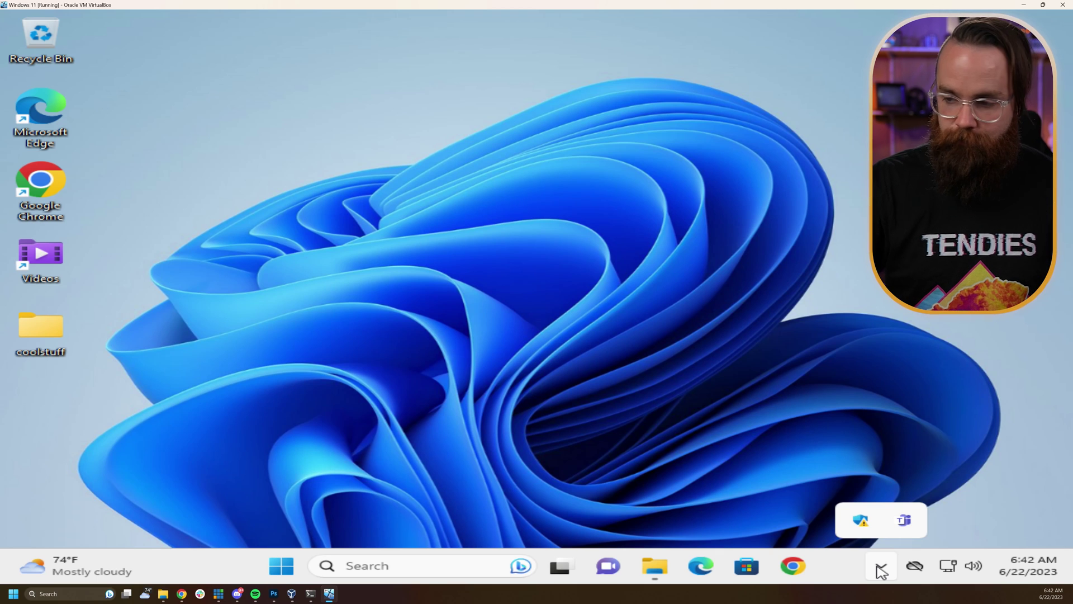
click(881, 570)
click(883, 565)
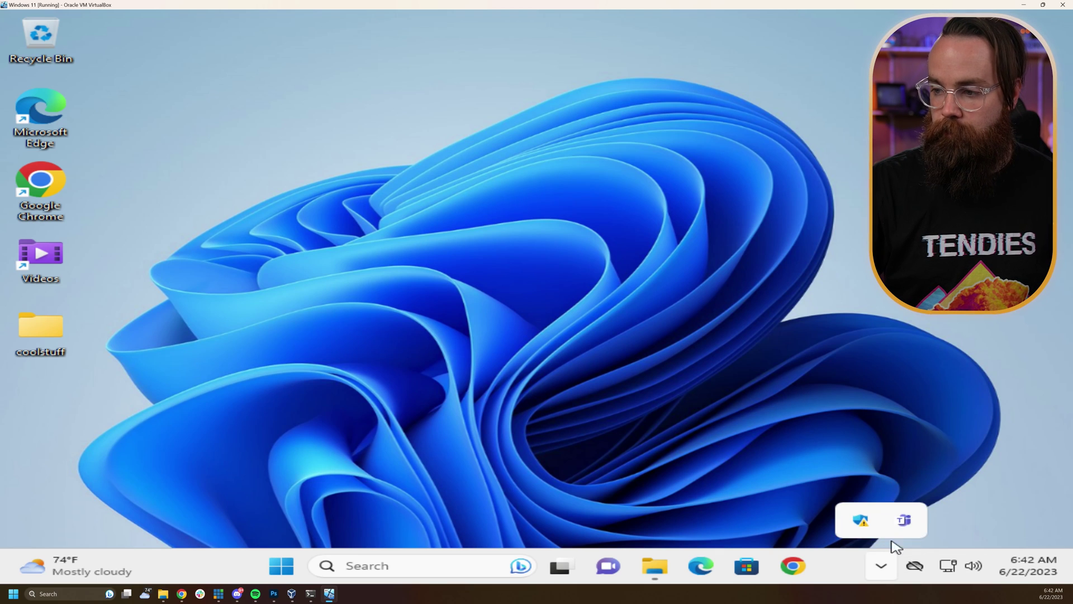
right_click(904, 519)
click(937, 507)
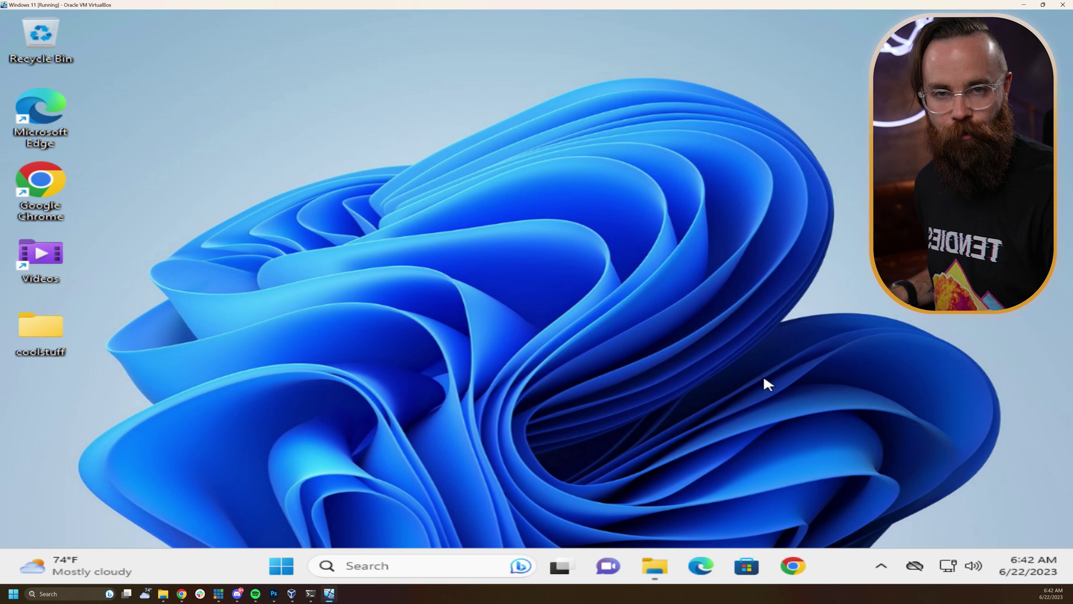
Open Quick Settings from the network/volume icons and switch to tile editing.
click(956, 573)
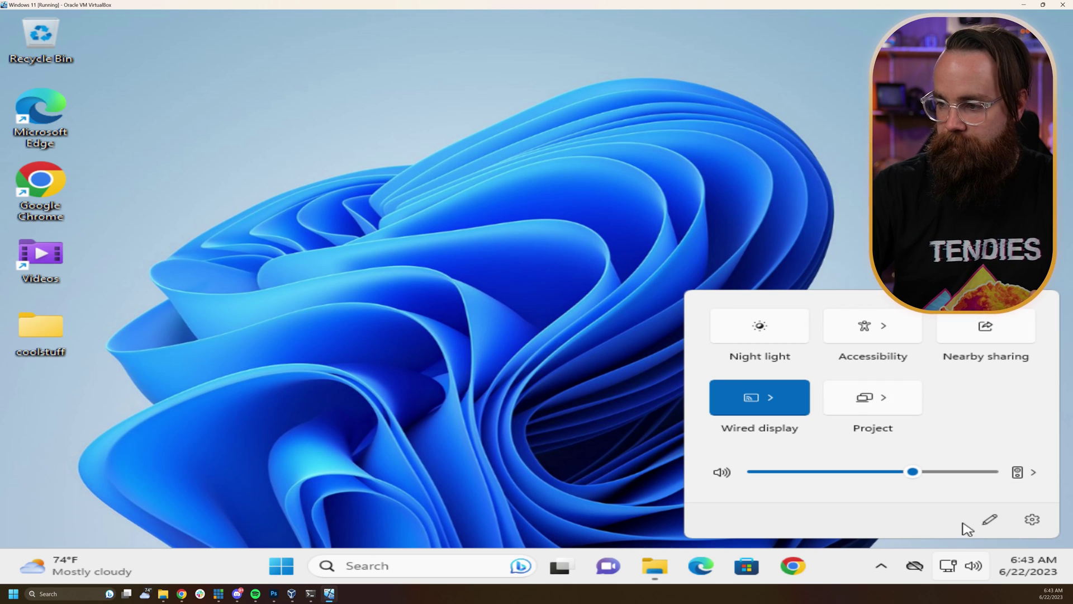
click(989, 522)
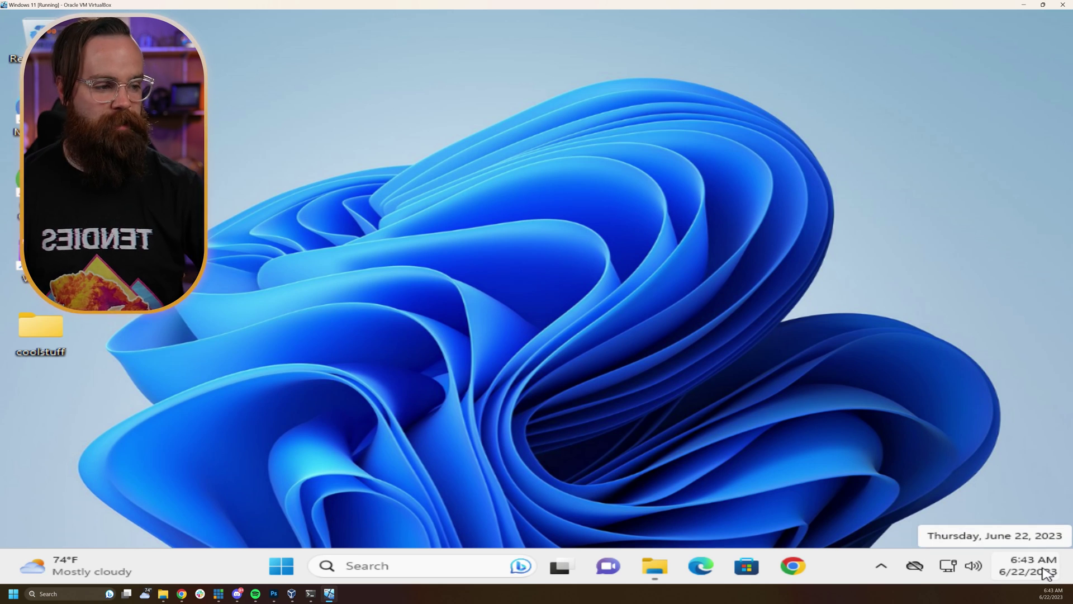
click(1042, 570)
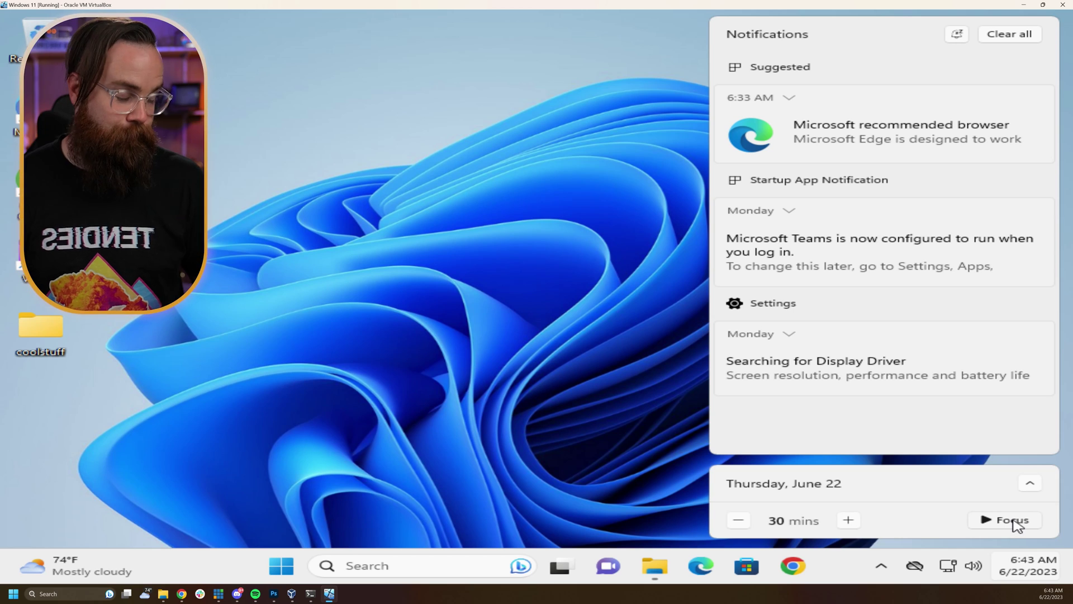
click(287, 295)
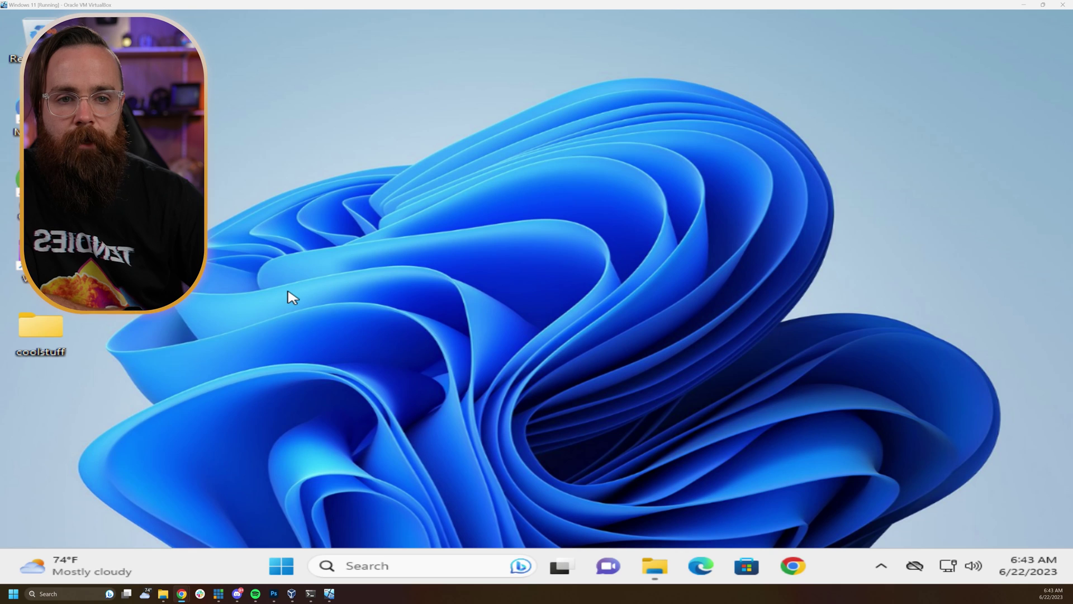
Open Personalization from the desktop right-click menu and apply the Windows Spotlight theme.
right_click(344, 270)
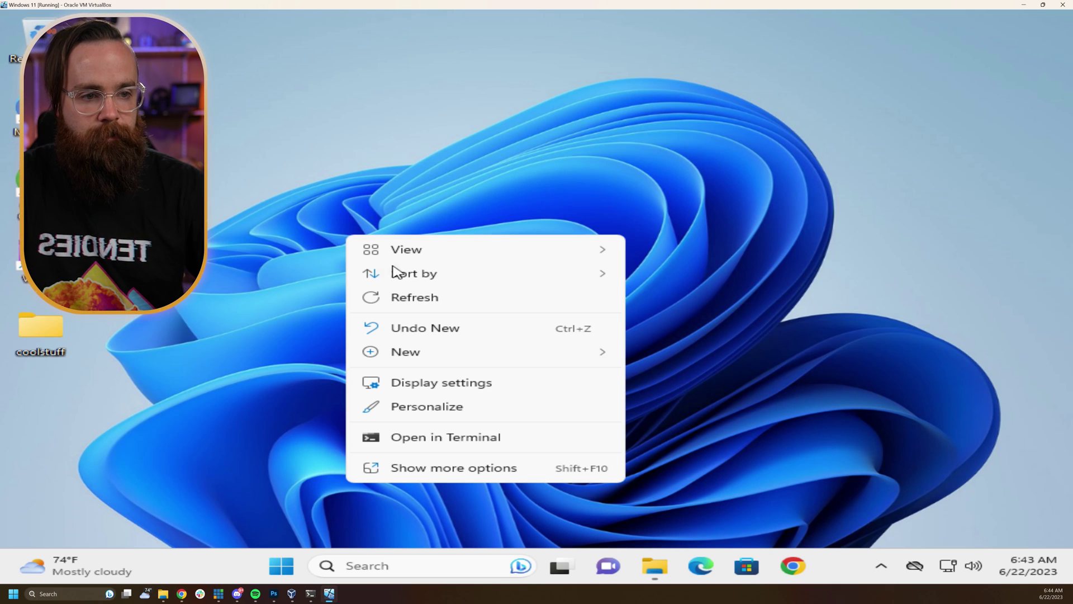
click(441, 405)
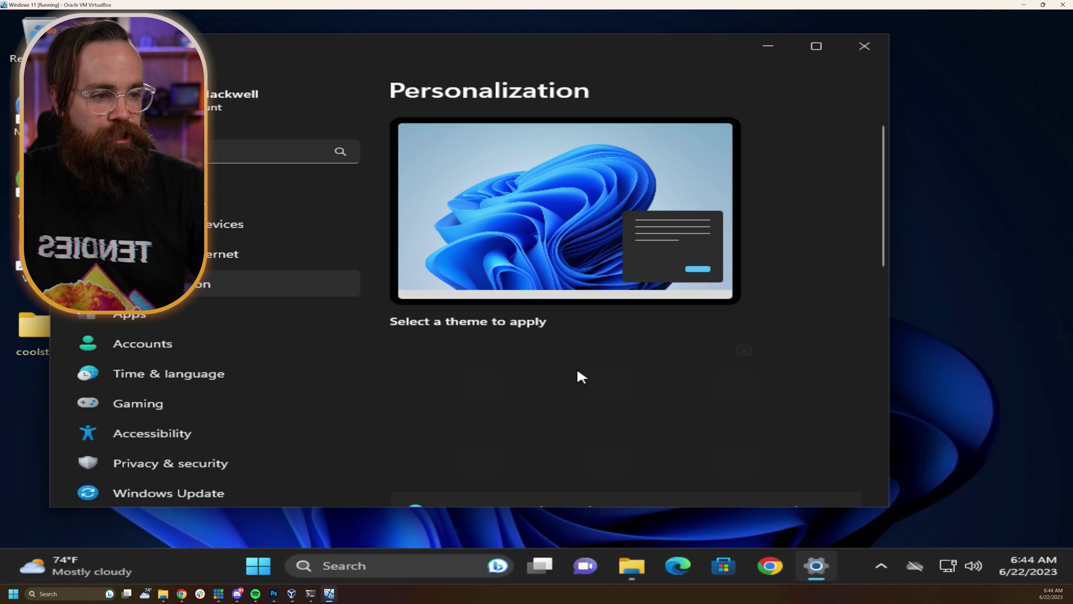
click(579, 376)
scroll(512, 270, down, 4)
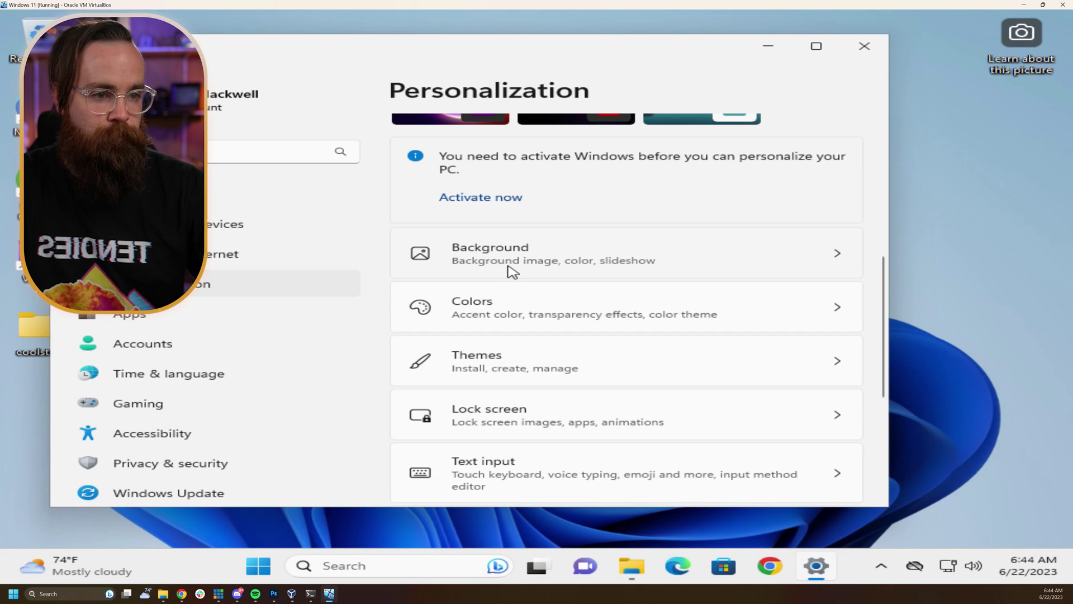
scroll(530, 352, down, 2)
scroll(615, 355, down, 1)
scroll(618, 344, up, 1)
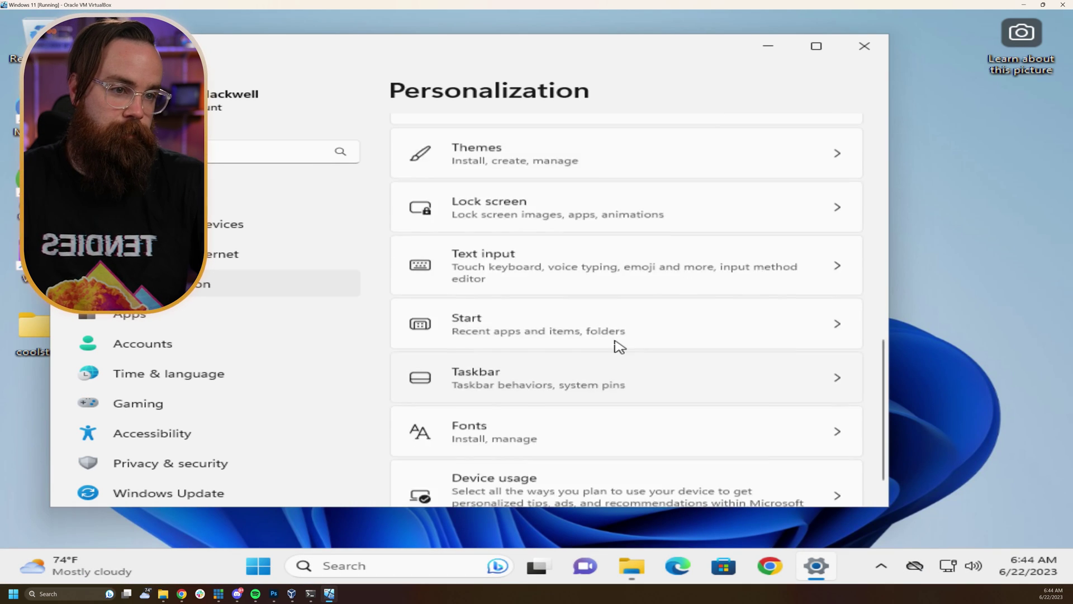
scroll(625, 347, up, 2)
scroll(624, 347, up, 2)
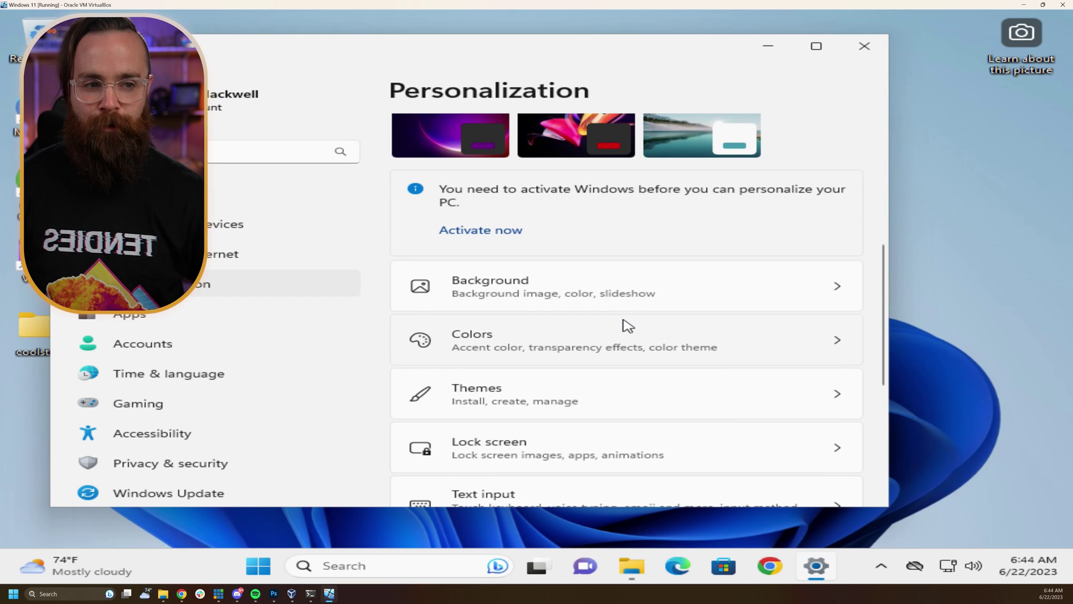